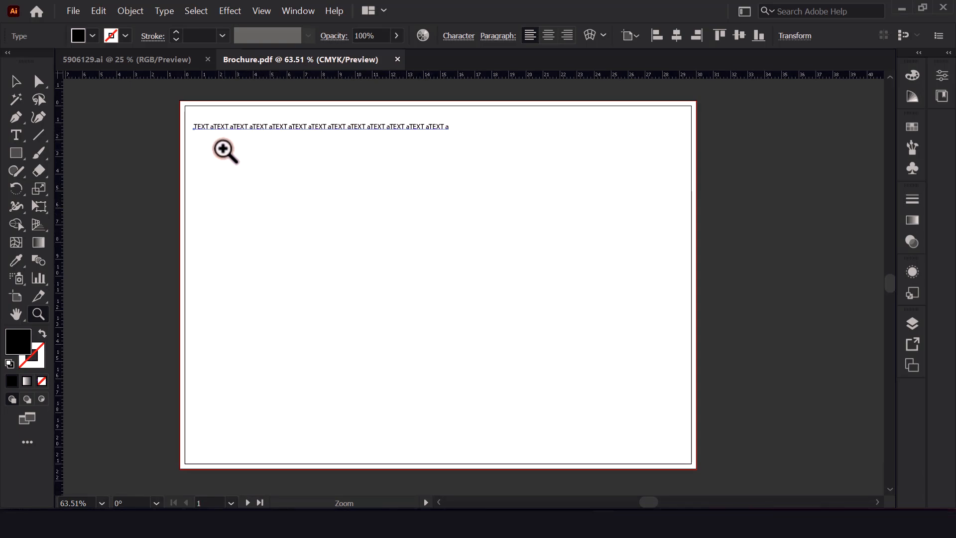
Step: Try a 0.25 pt stroke on the line of text near the page's upper edge, and remove it again
left_click_drag(208, 126, 270, 128)
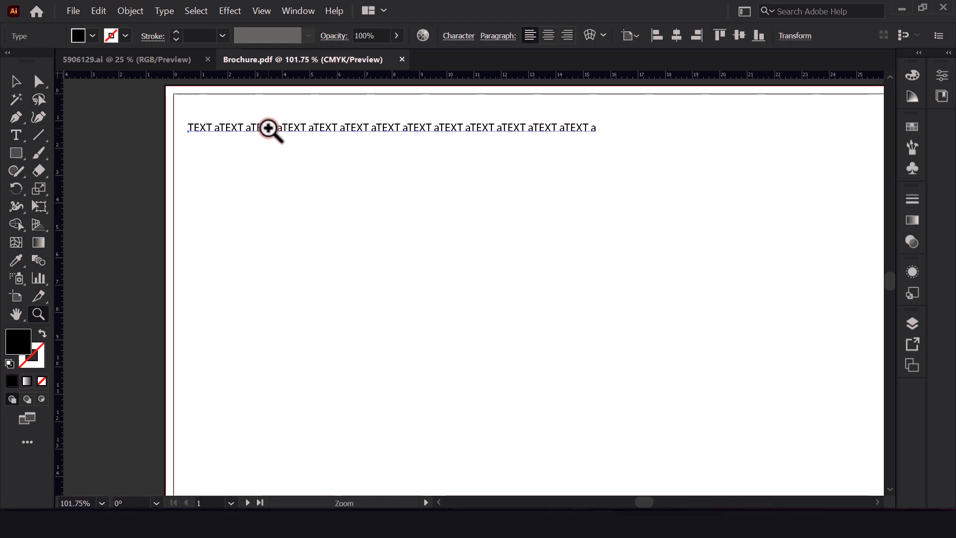
key("space")
left_click_drag(366, 166, 366, 189)
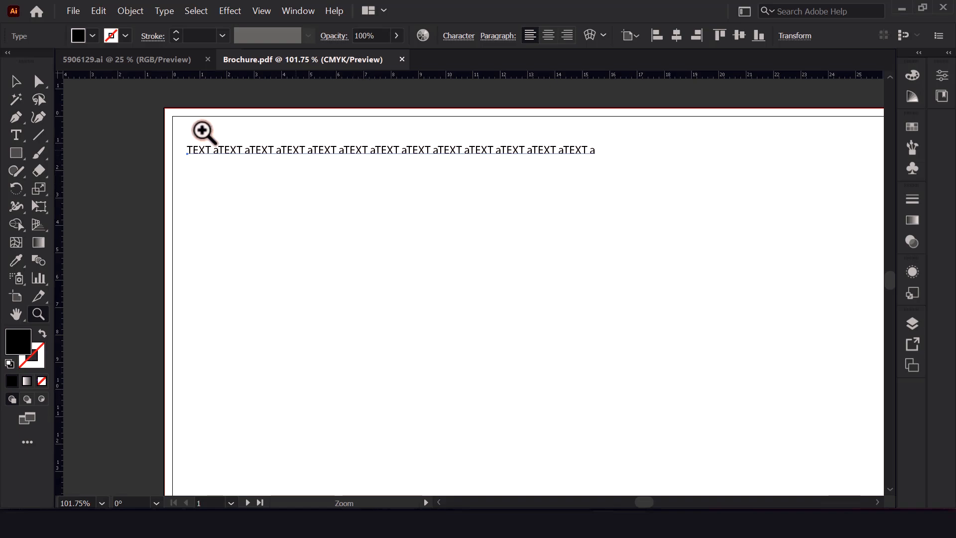
left_click(15, 83)
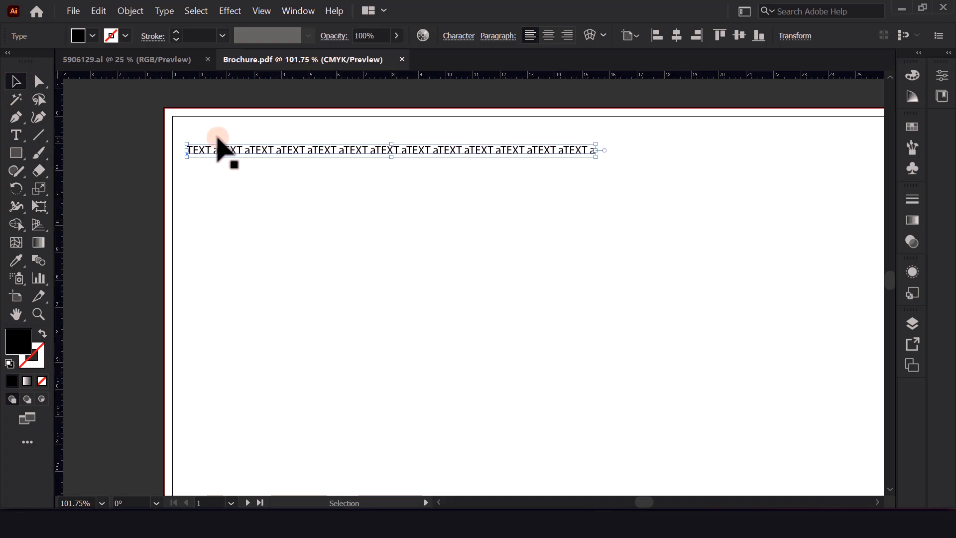
left_click(418, 173)
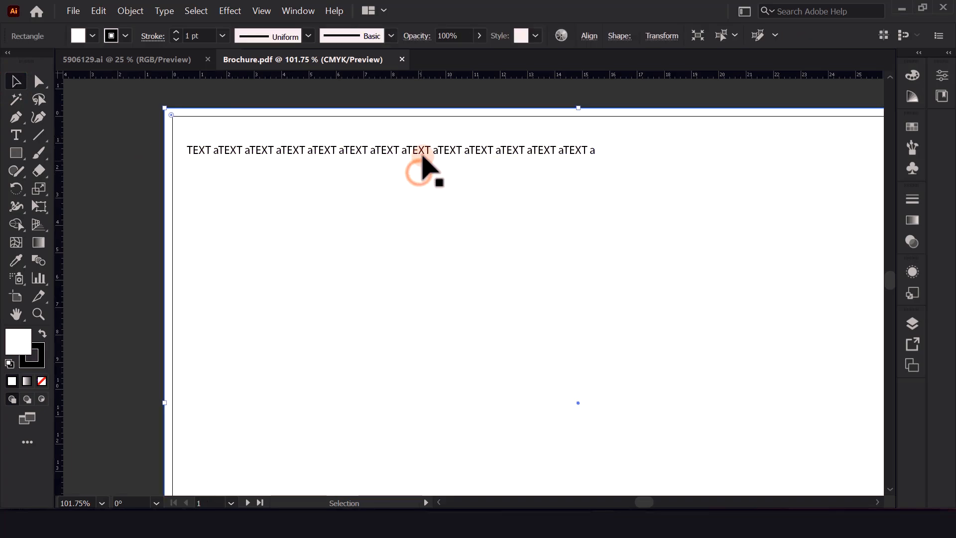
left_click(421, 154)
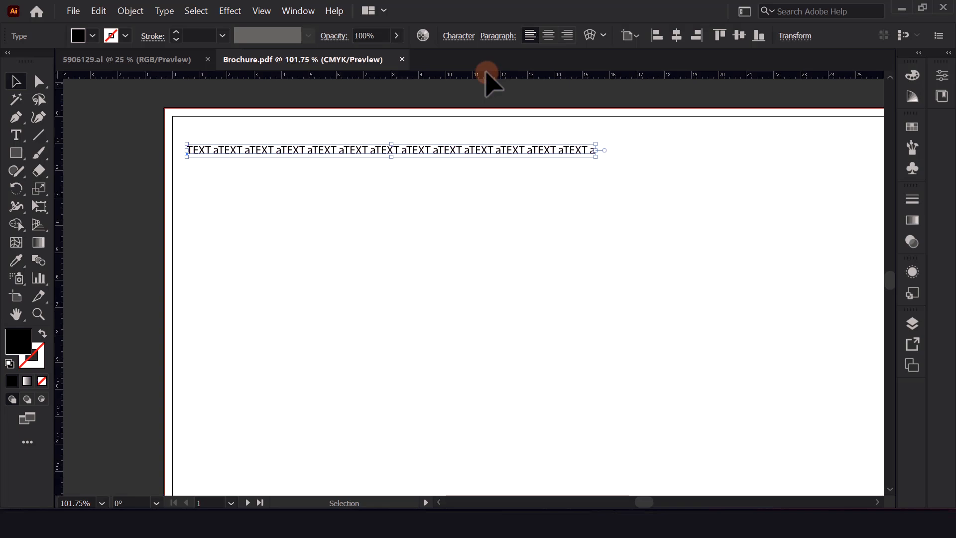
left_click(177, 31)
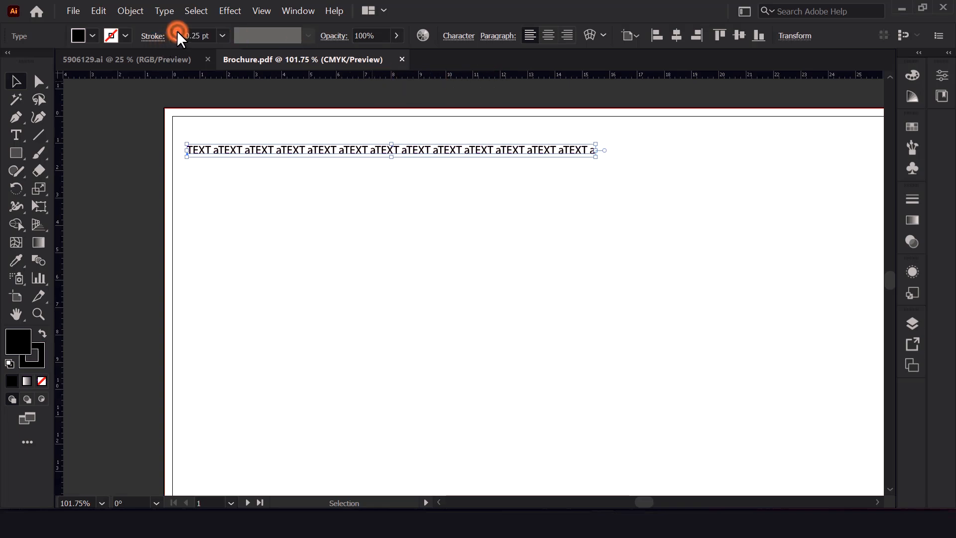
left_click(175, 38)
left_click(174, 38)
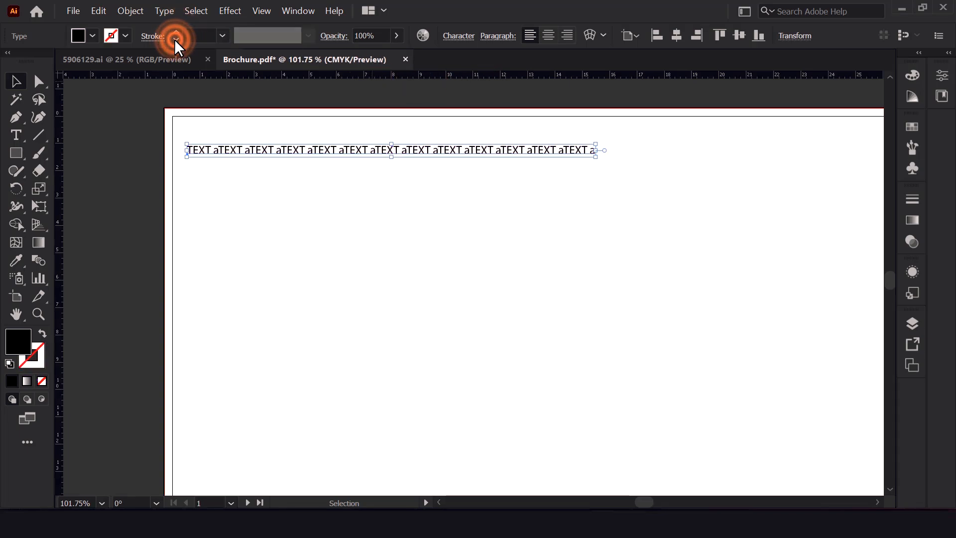
Step: Set the font size of the whole line of text to 17 pt and deselect it
double_click(314, 148)
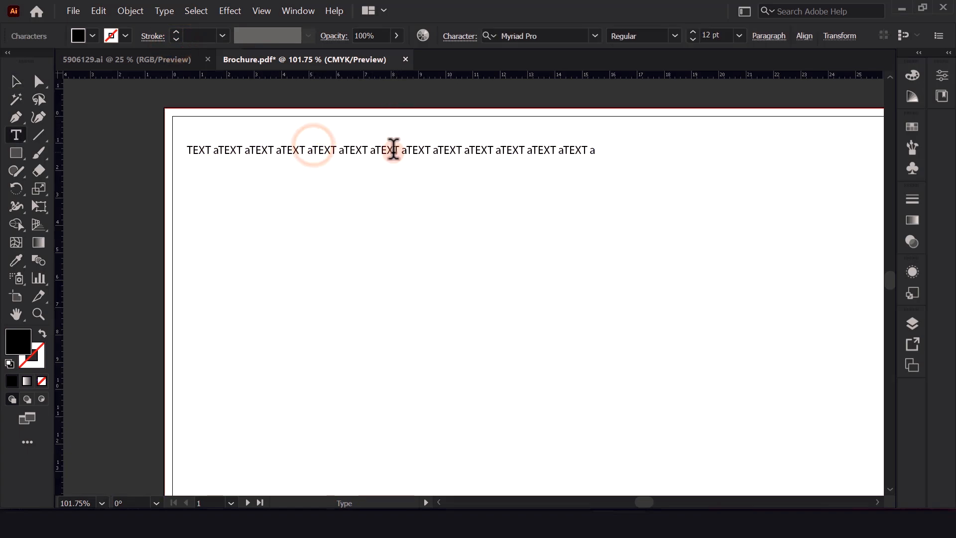
triple_click(427, 147)
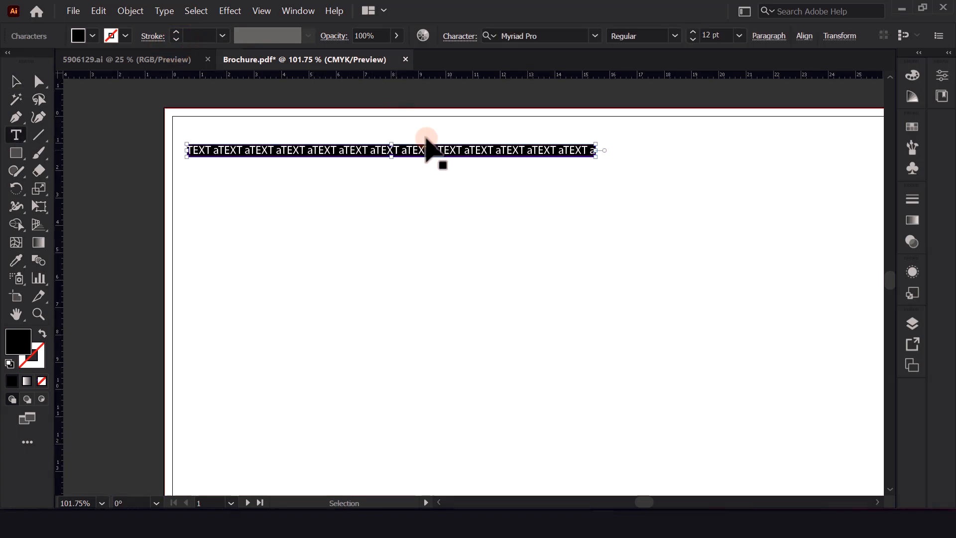
left_click(692, 32)
left_click(693, 32)
left_click(692, 32)
left_click(692, 32)
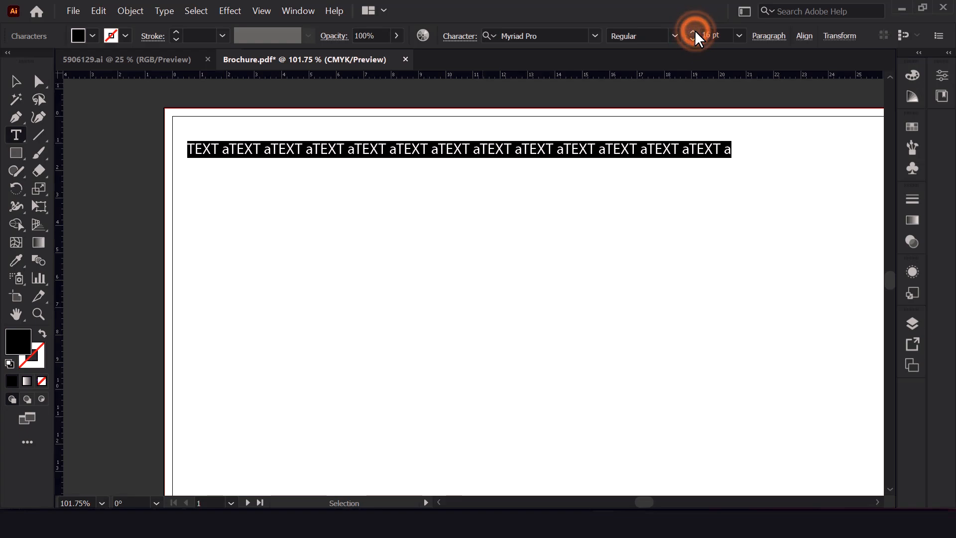
left_click(692, 32)
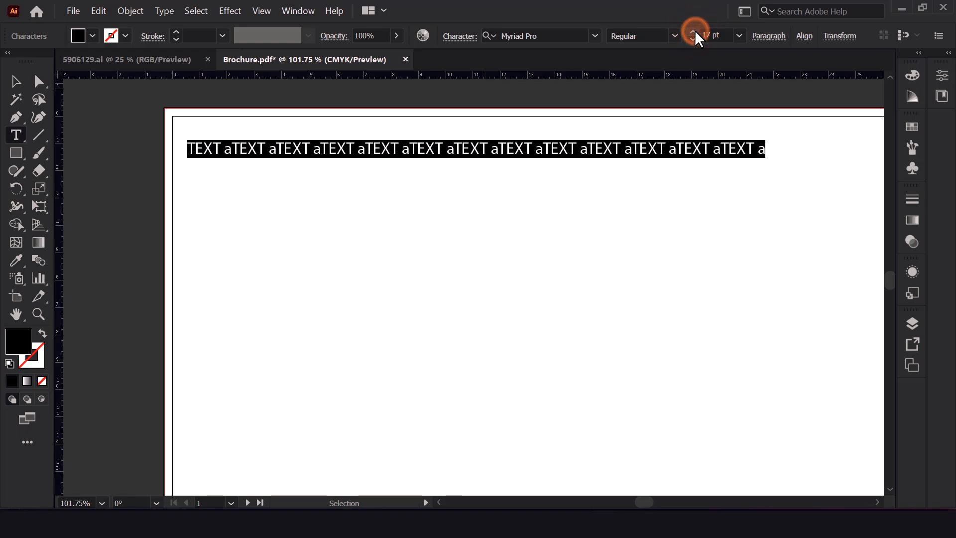
left_click(15, 84)
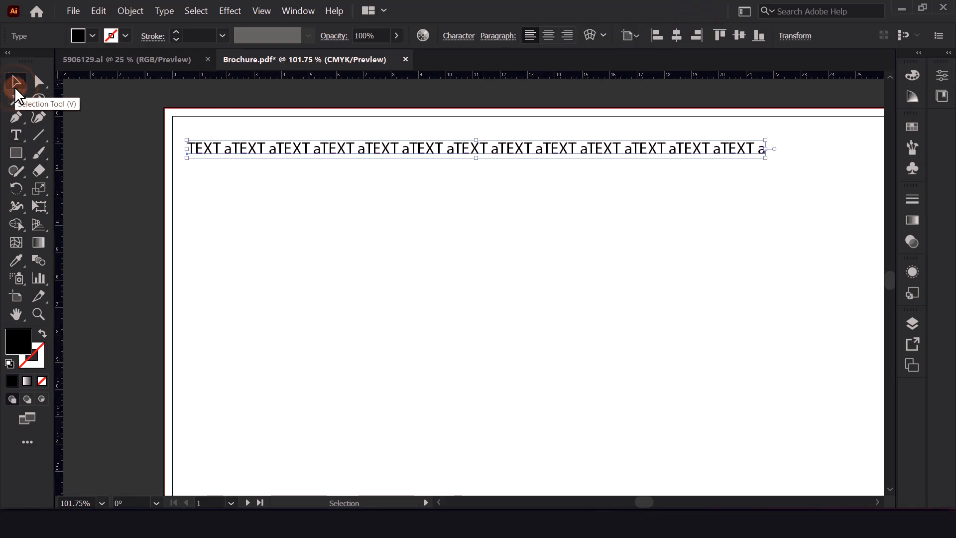
left_click(103, 144)
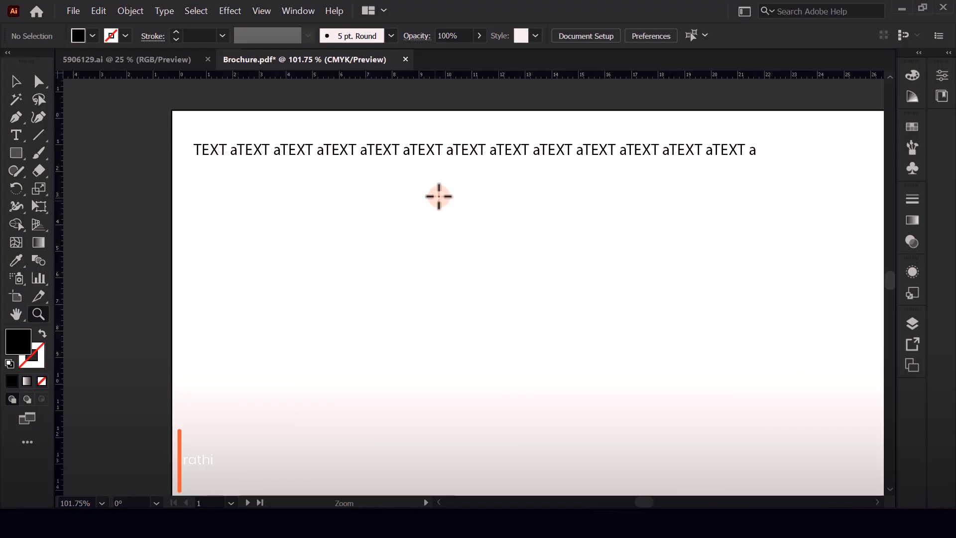
Step: Draw a black rectangle about 1.99 by 1.24 cm against the page's left margin line, and delete it
left_click_drag(437, 196, 449, 237)
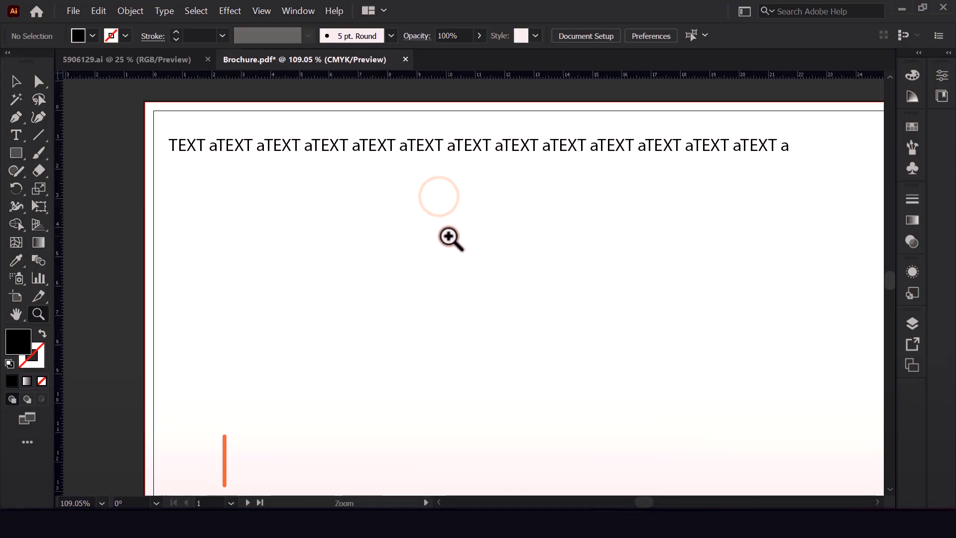
left_click(19, 154)
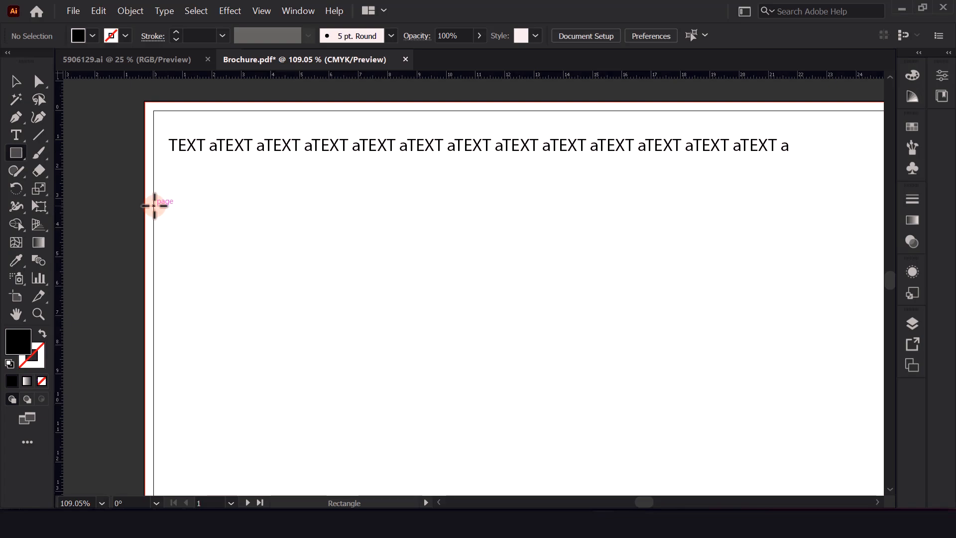
left_click_drag(155, 206, 211, 242)
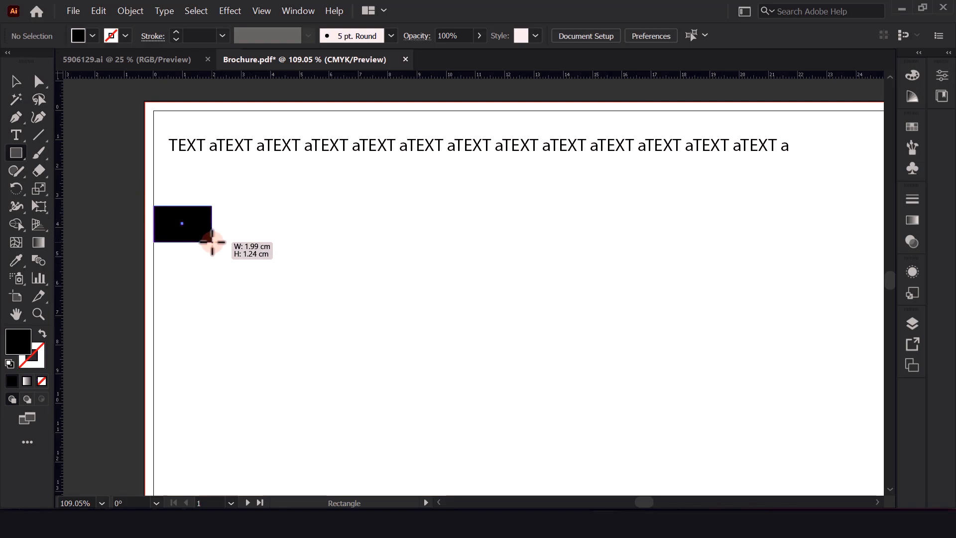
left_click_drag(212, 242, 212, 242)
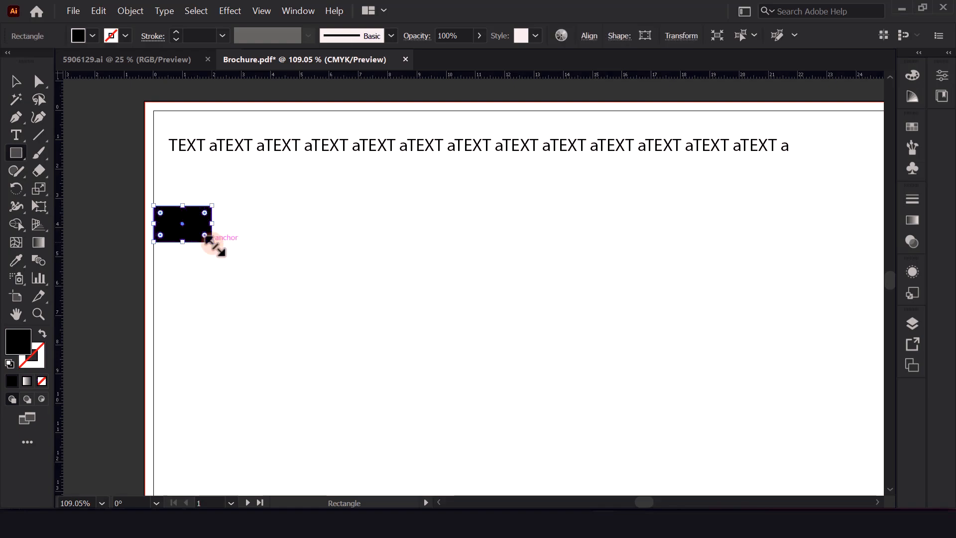
left_click(13, 83)
key("Delete")
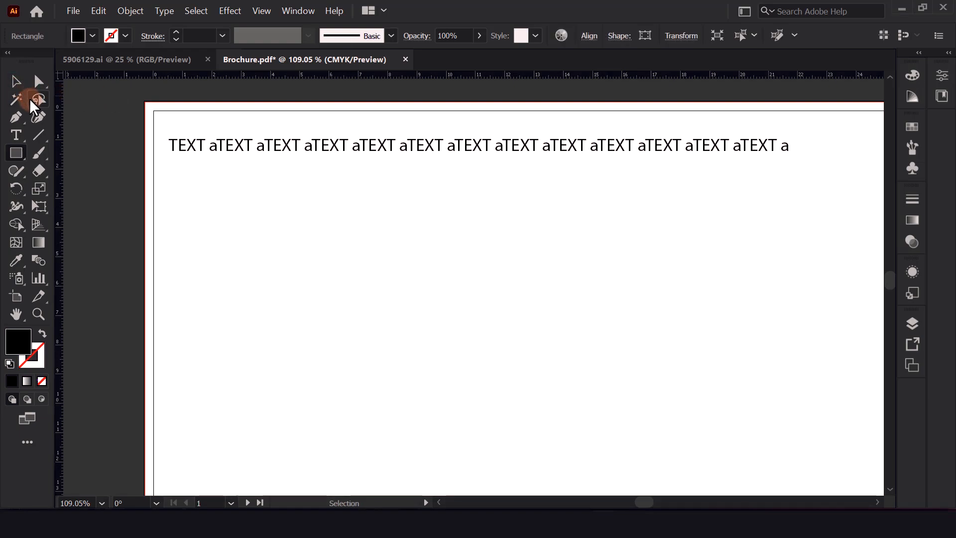
Step: Create a black rectangle exactly 2 cm wide and 1 cm high below the line of text
left_click(16, 152)
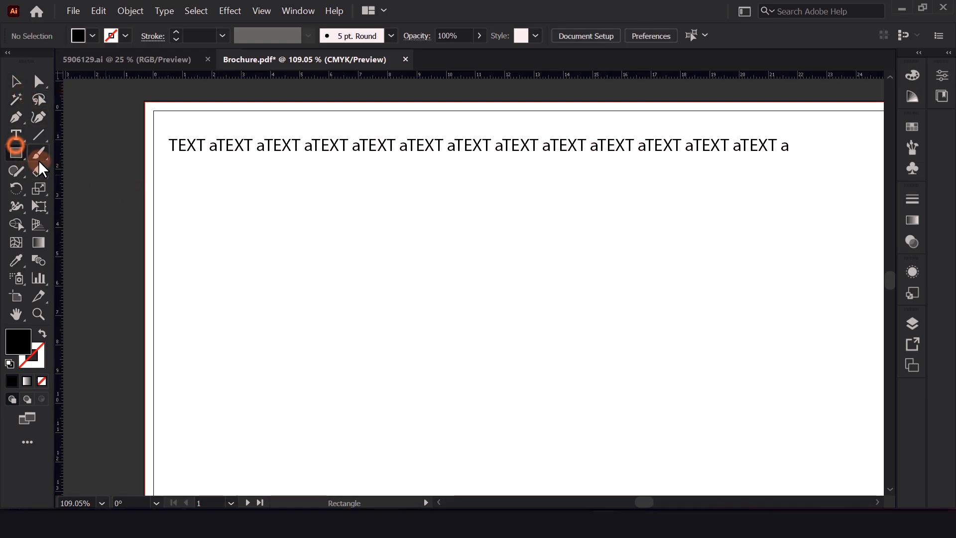
left_click(396, 266)
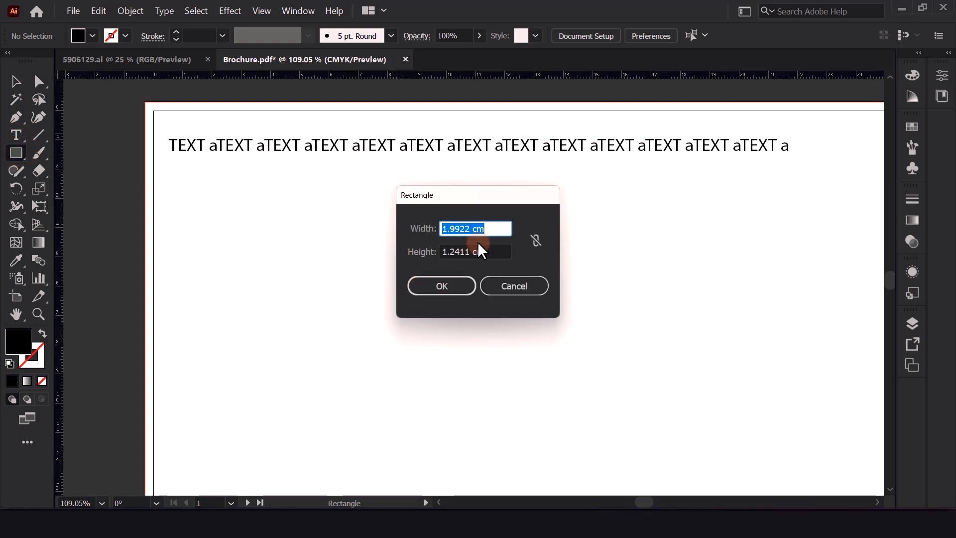
type("2")
double_click(472, 252)
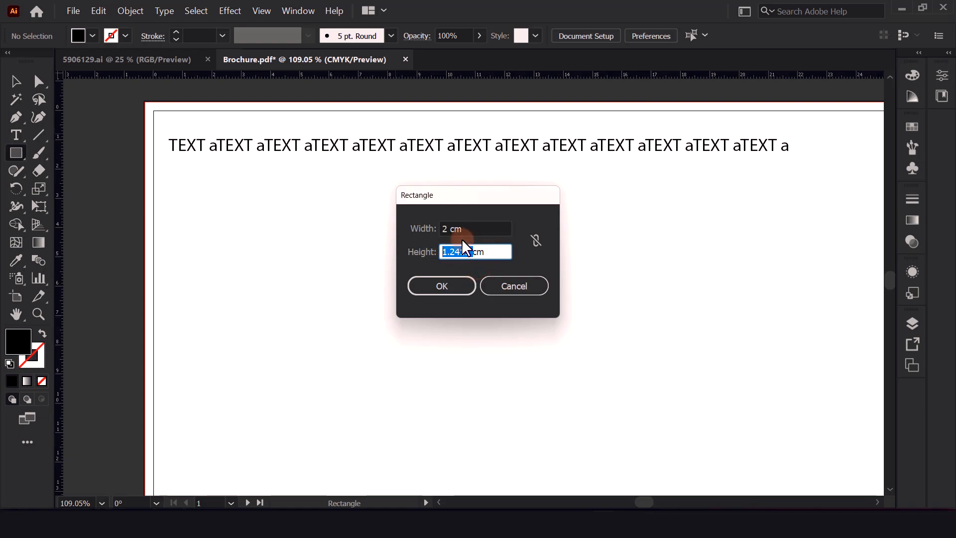
type("1")
left_click(459, 283)
left_click(16, 82)
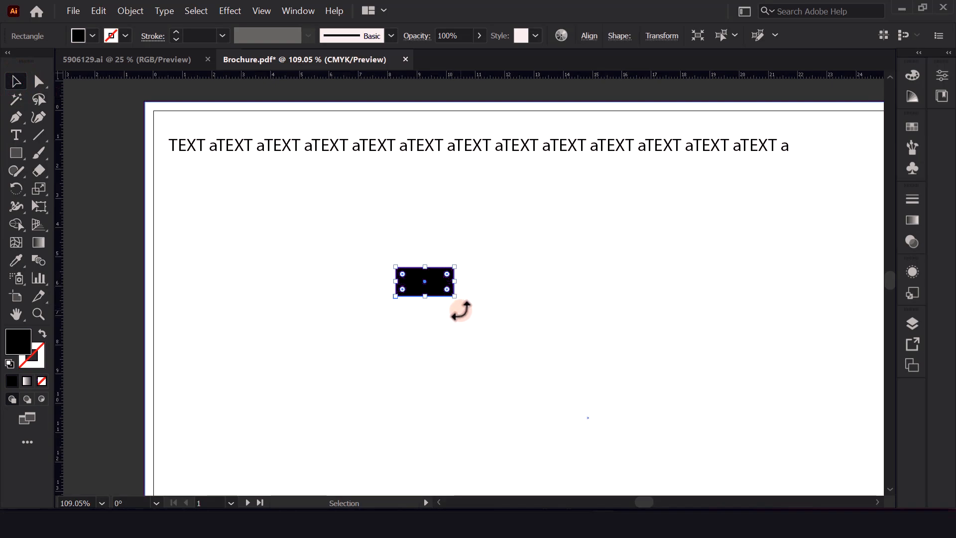
Step: Move the small black rectangle, without rotating it, toward the page's left margin line below the text
left_click_drag(461, 310, 397, 341)
key("ctrl+z")
left_click(425, 288)
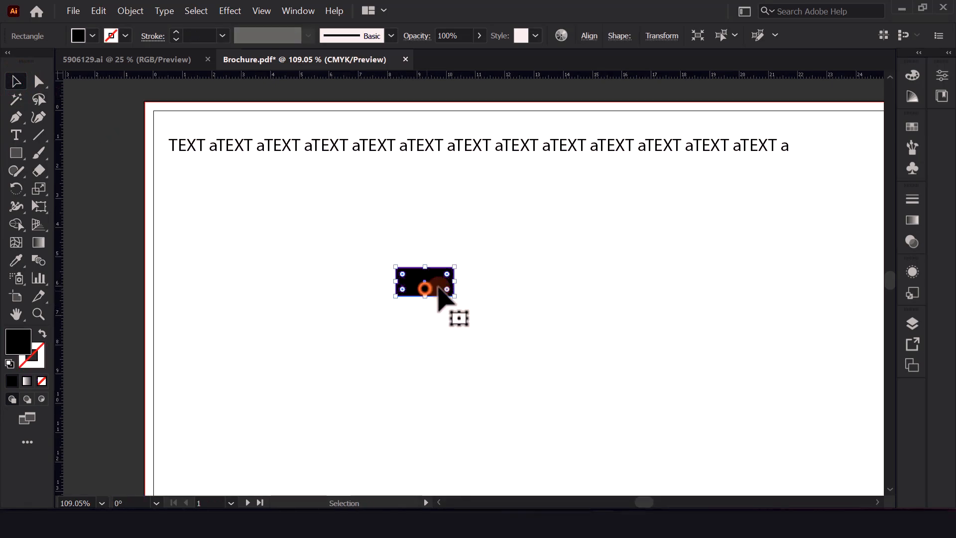
left_click_drag(427, 279, 195, 253)
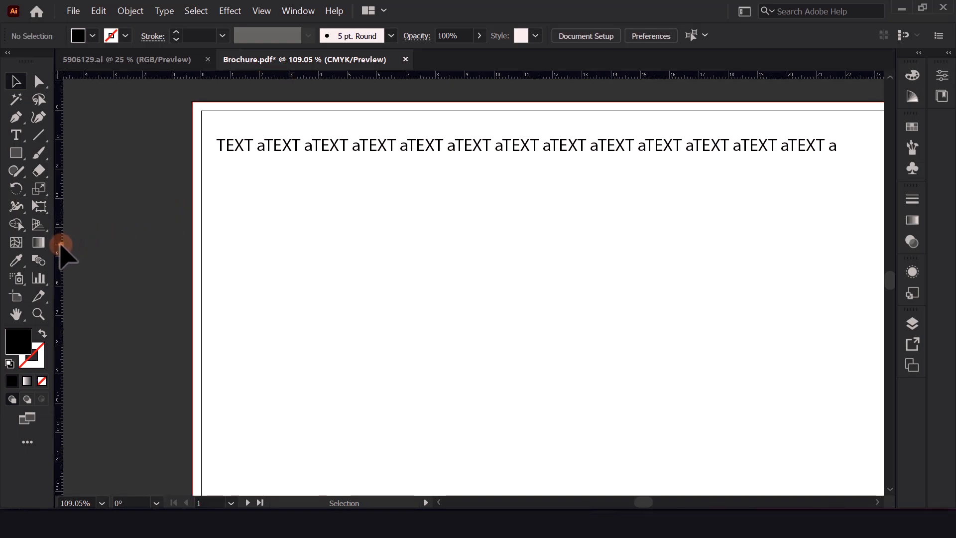
Step: Add a vertical guide 2 cm in from the page's left margin line and move the text line down to start on it
left_click_drag(60, 244, 261, 243)
scroll(174, 217, "down", 2)
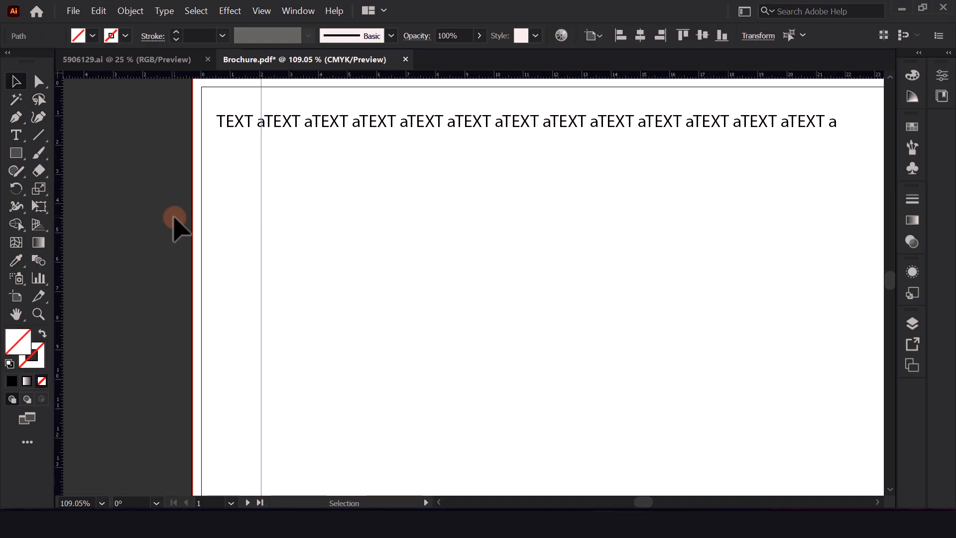
key("z")
left_click_drag(316, 194, 227, 241)
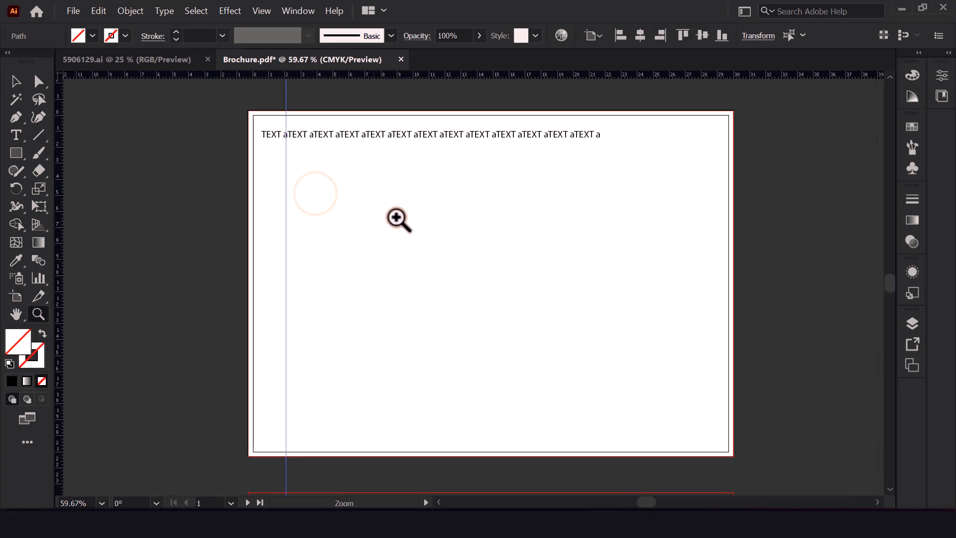
left_click(15, 81)
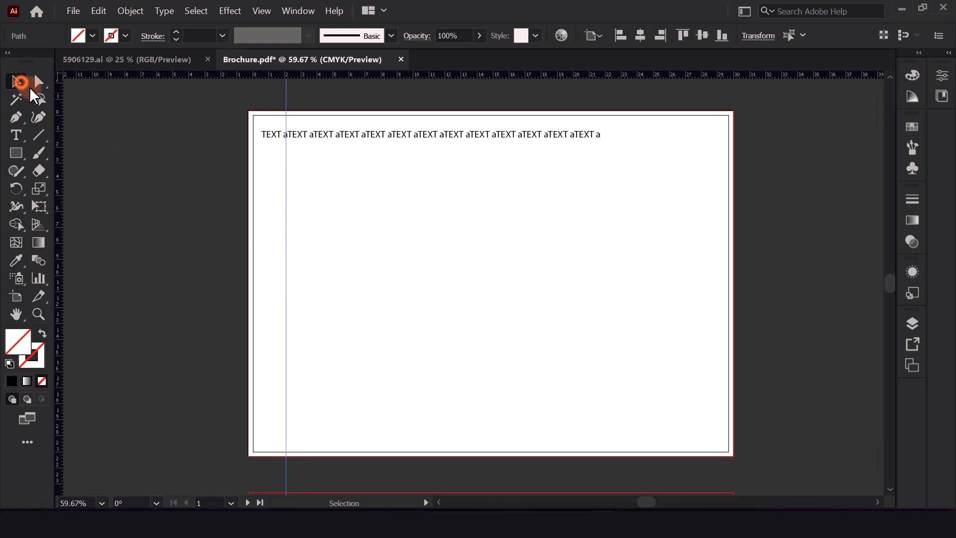
left_click(371, 133)
left_click_drag(349, 133, 362, 150)
Step: Draw a tall black rectangle below the text line with its left edge on the vertical guide, and deselect it
left_click(16, 153)
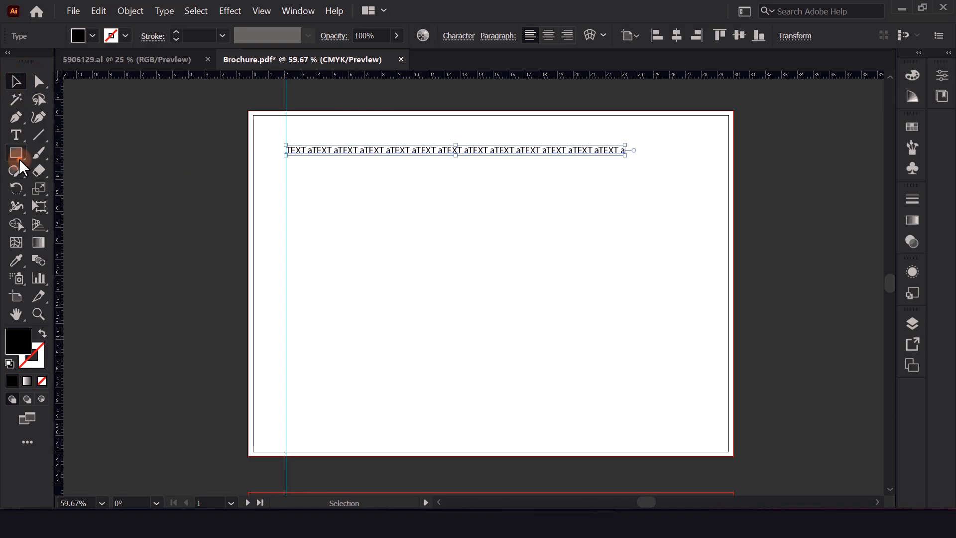
left_click_drag(286, 181, 393, 329)
left_click(16, 81)
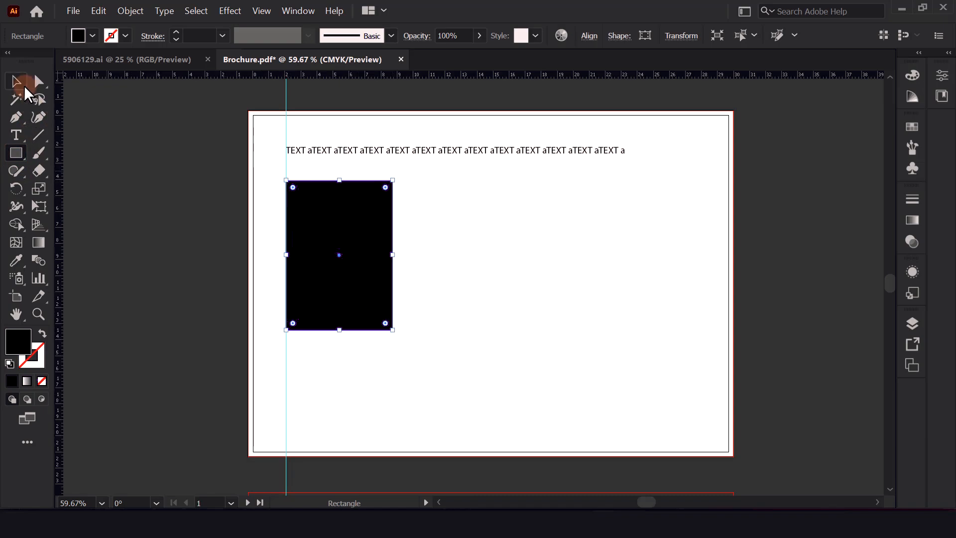
left_click(118, 145)
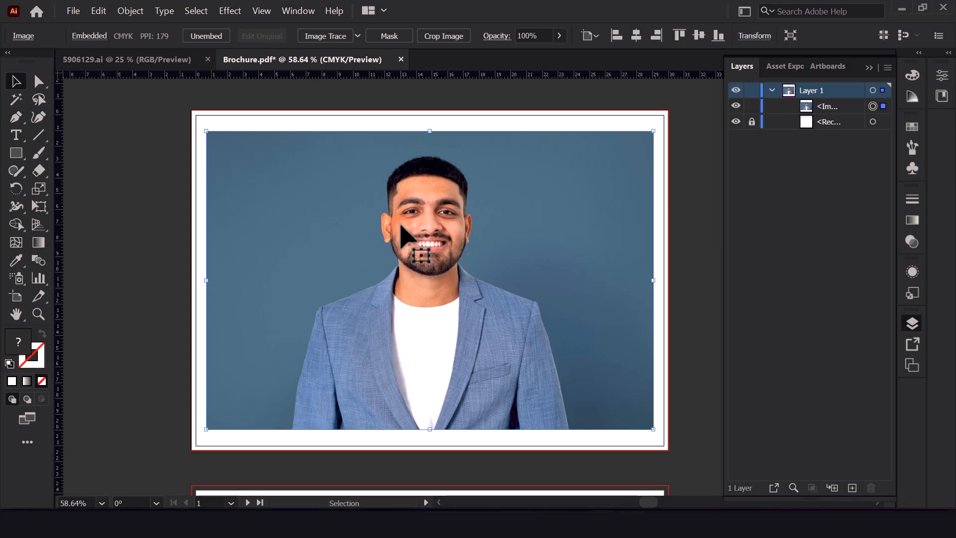
Step: Apply Image Trace to the portrait photo in Black and White mode and set the threshold to 94
left_click(329, 38)
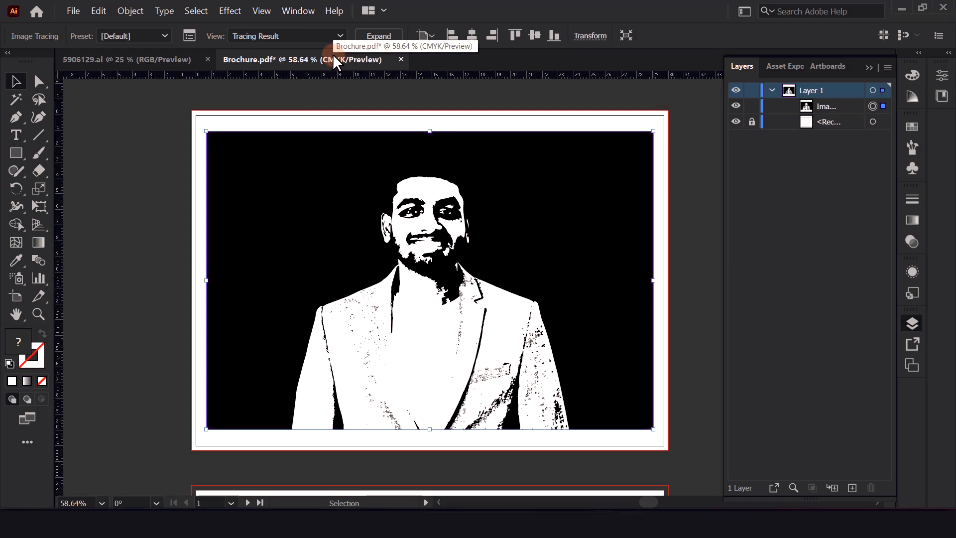
left_click(190, 36)
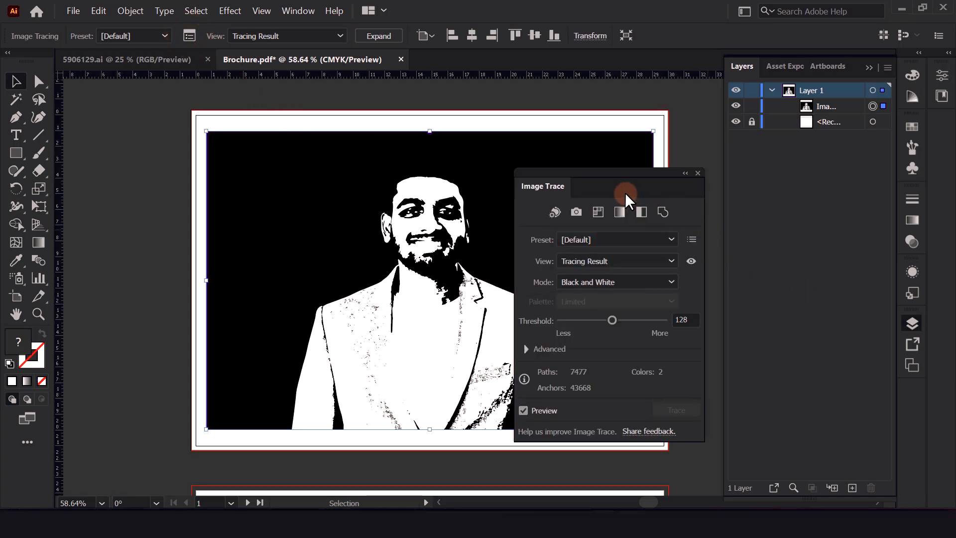
left_click_drag(626, 192, 695, 88)
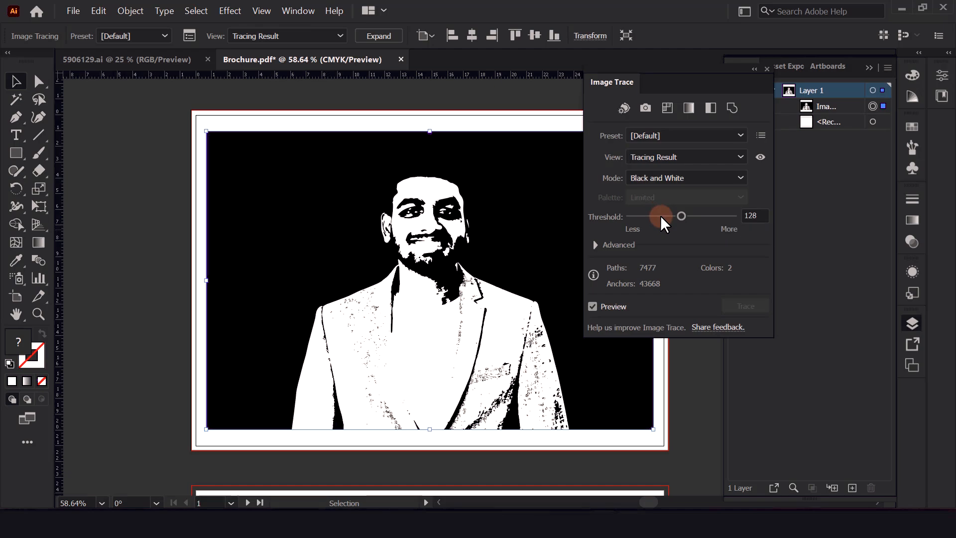
left_click(661, 217)
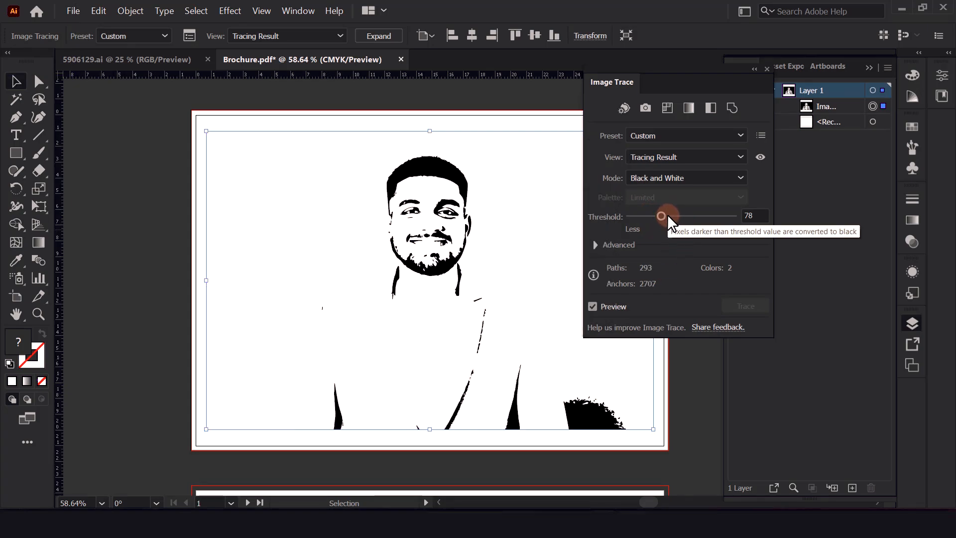
left_click(668, 216)
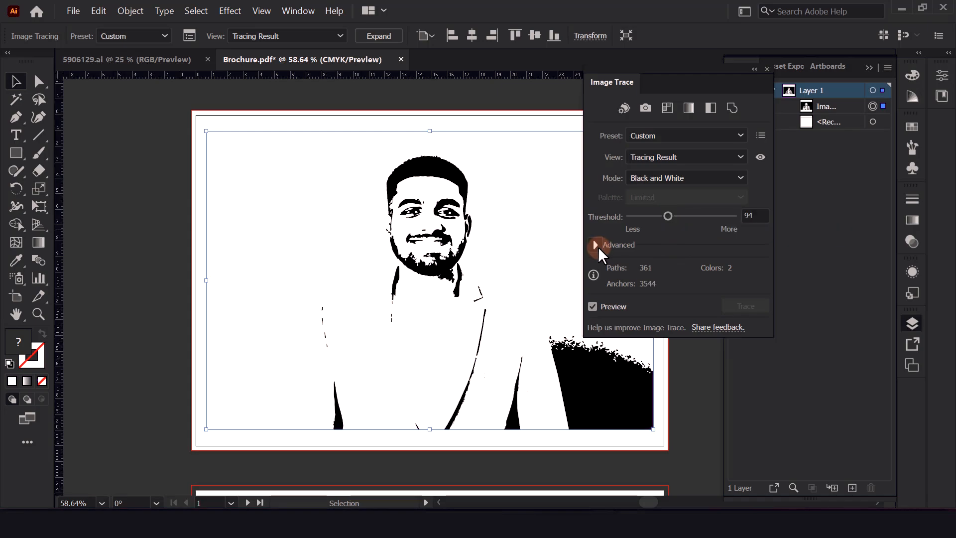
Step: Expand the advanced trace settings and set Paths to 60%, Corners to 83% and Noise to 17 px
left_click(596, 244)
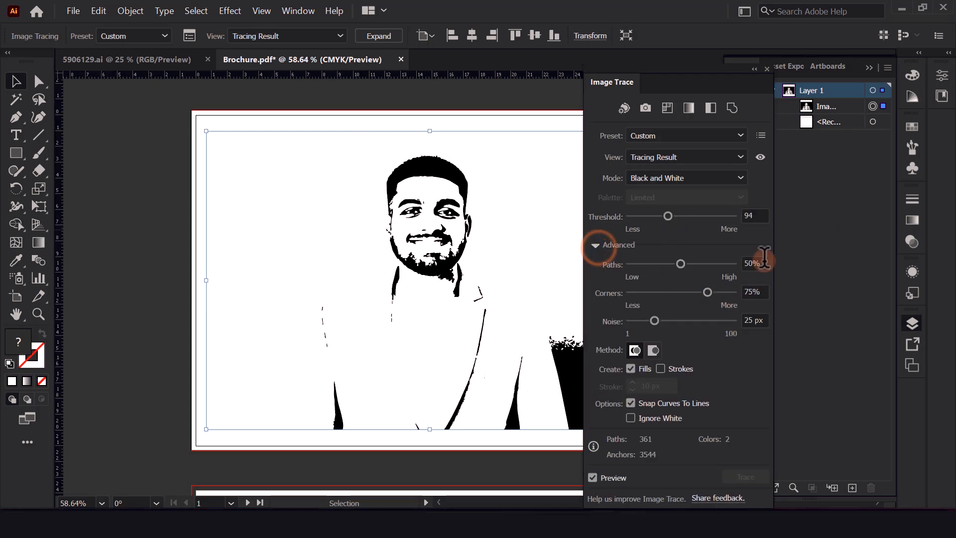
left_click(691, 263)
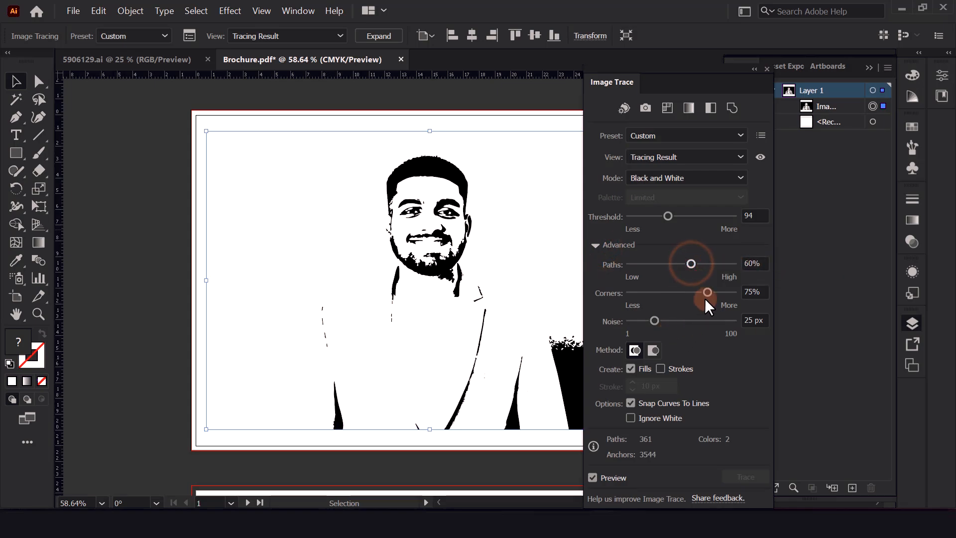
left_click(717, 293)
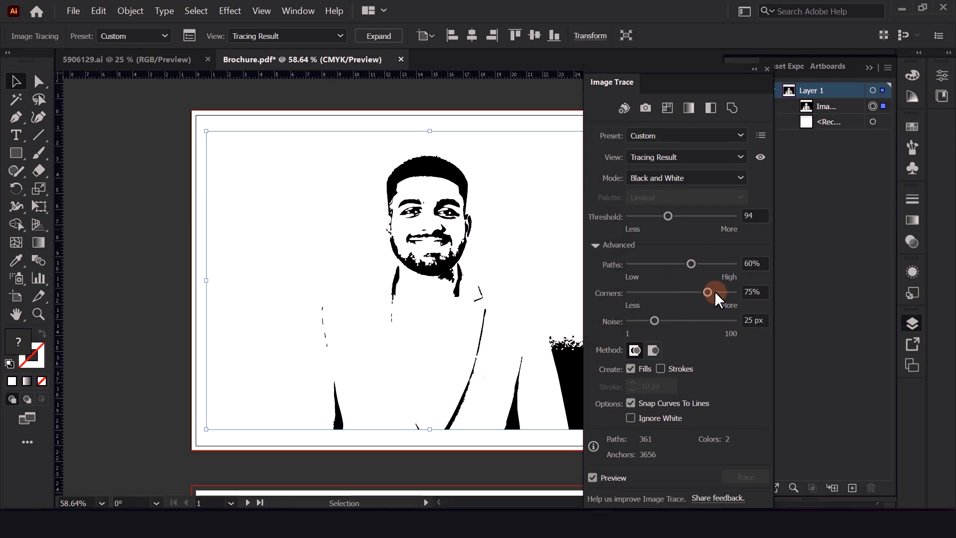
left_click(715, 292)
left_click(655, 321)
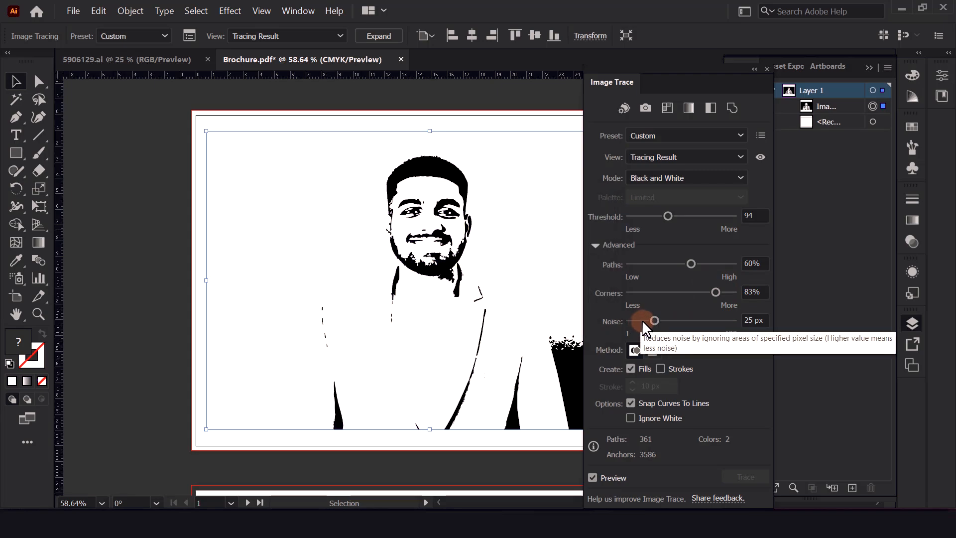
left_click(646, 320)
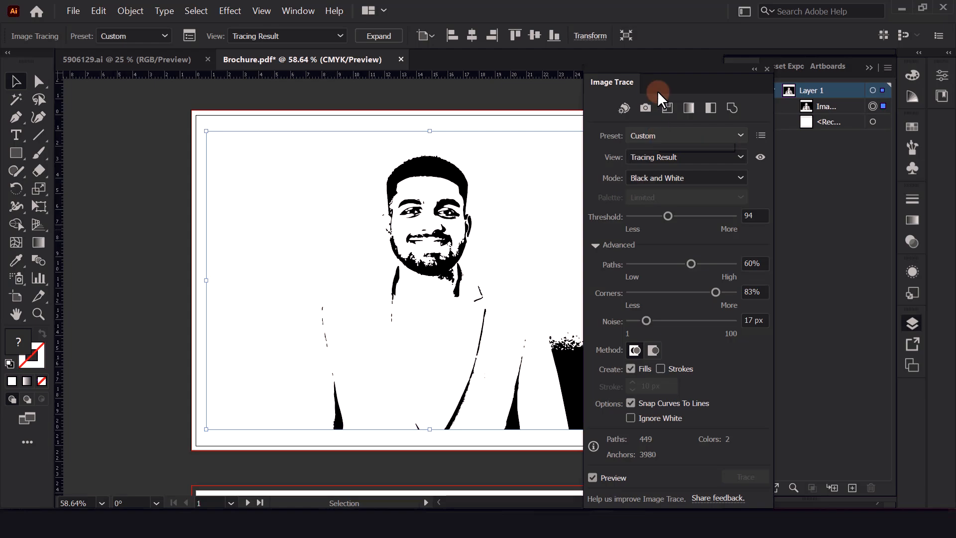
Step: Apply the 3 Colors preset to the portrait tracing and raise its number of colors to 6
left_click(651, 128)
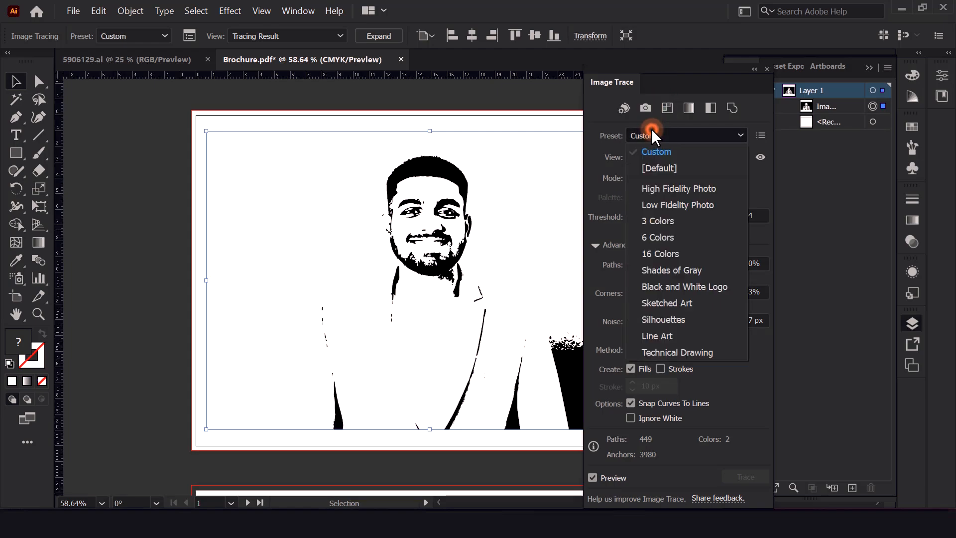
left_click(668, 224)
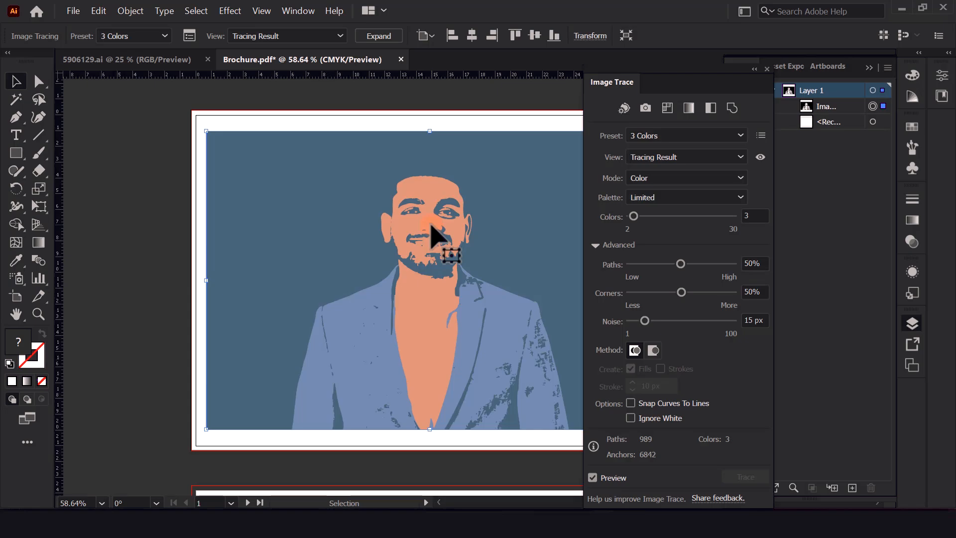
left_click(645, 216)
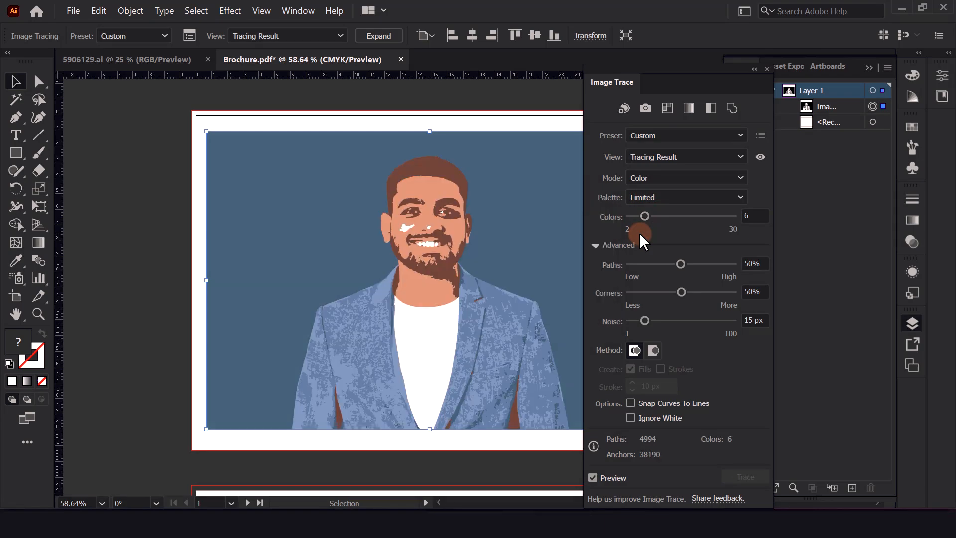
left_click(766, 69)
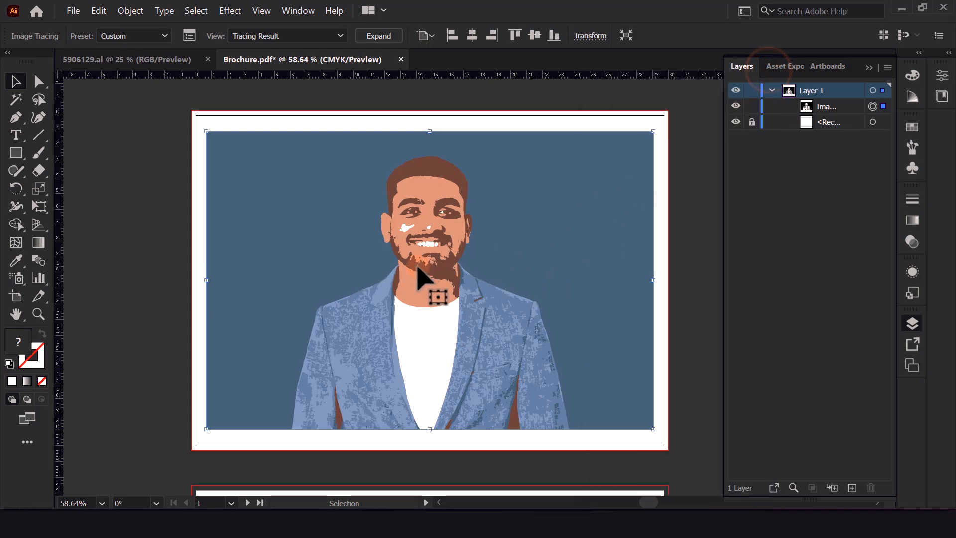
Step: Examine the traced portrait's face and jacket up close and within the whole page
key("z")
left_click_drag(451, 227, 527, 235)
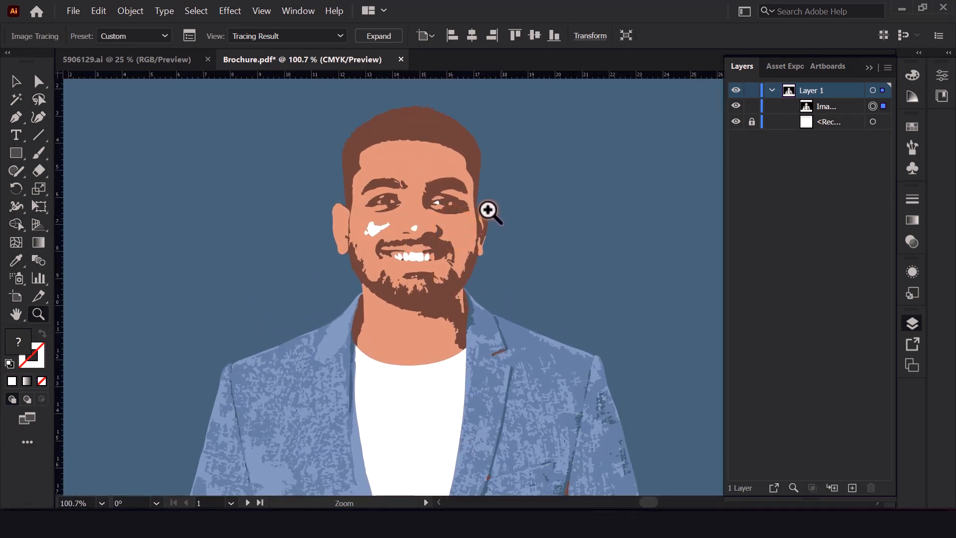
left_click(16, 81)
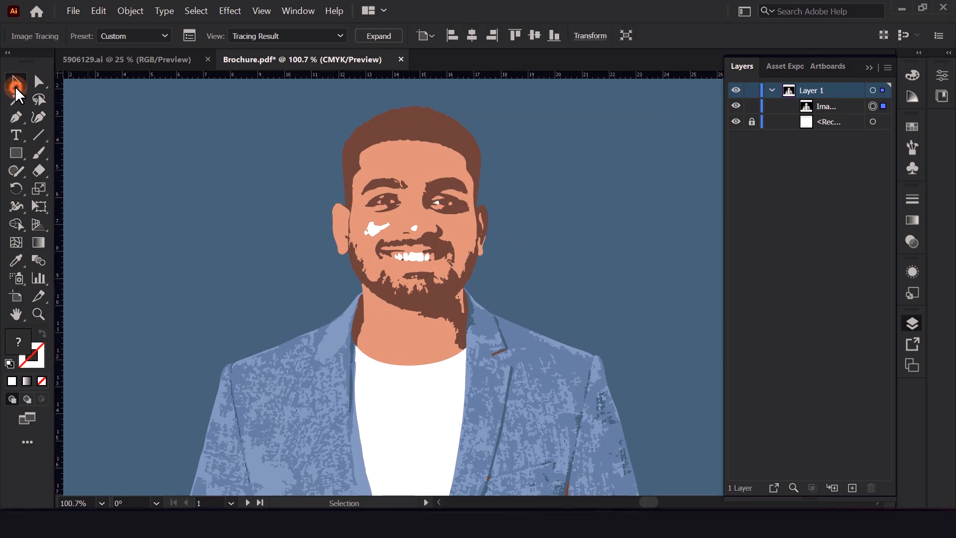
key("z")
left_click_drag(520, 190, 438, 229)
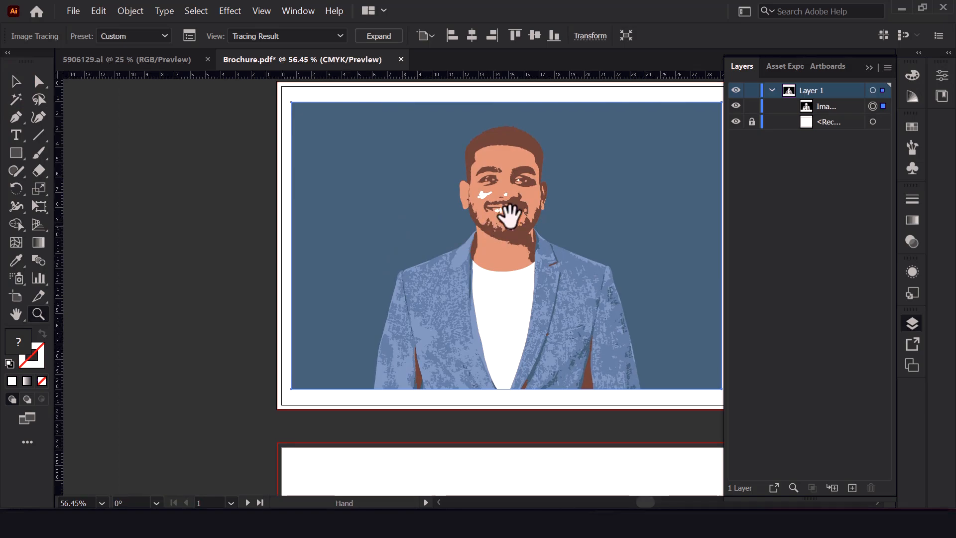
left_click_drag(533, 207, 433, 225)
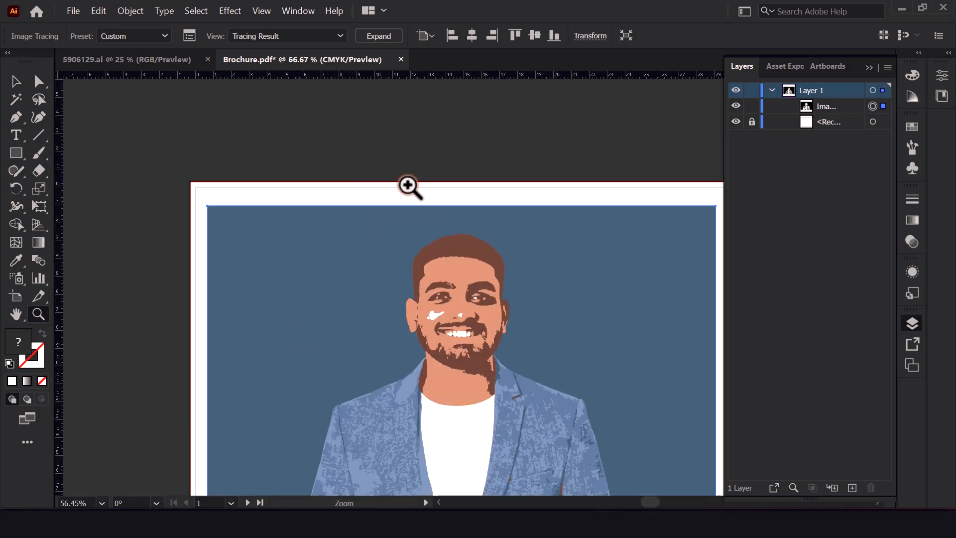
left_click(408, 185)
left_click_drag(547, 329, 487, 201)
left_click(16, 82)
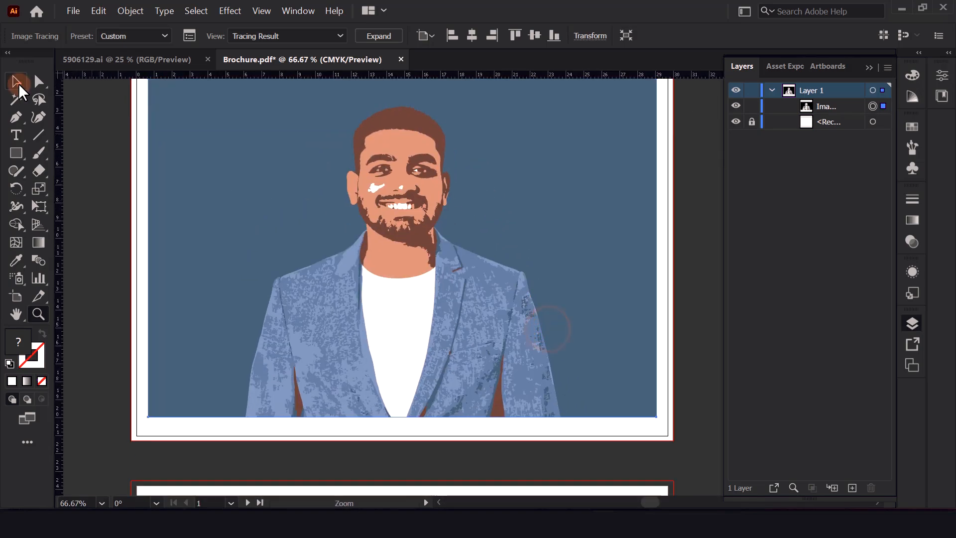
Step: Expand the portrait tracing into vector shapes and deselect it
left_click(363, 36)
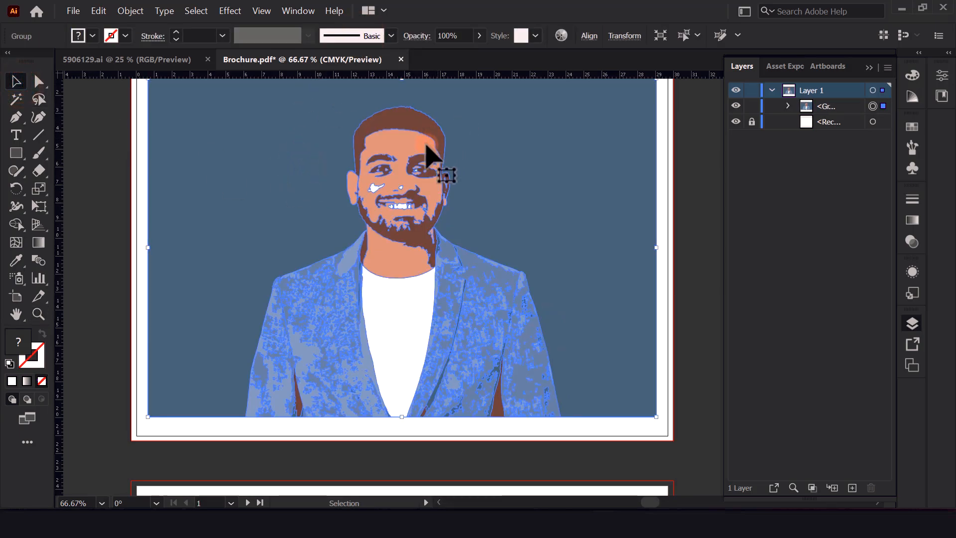
left_click(16, 81)
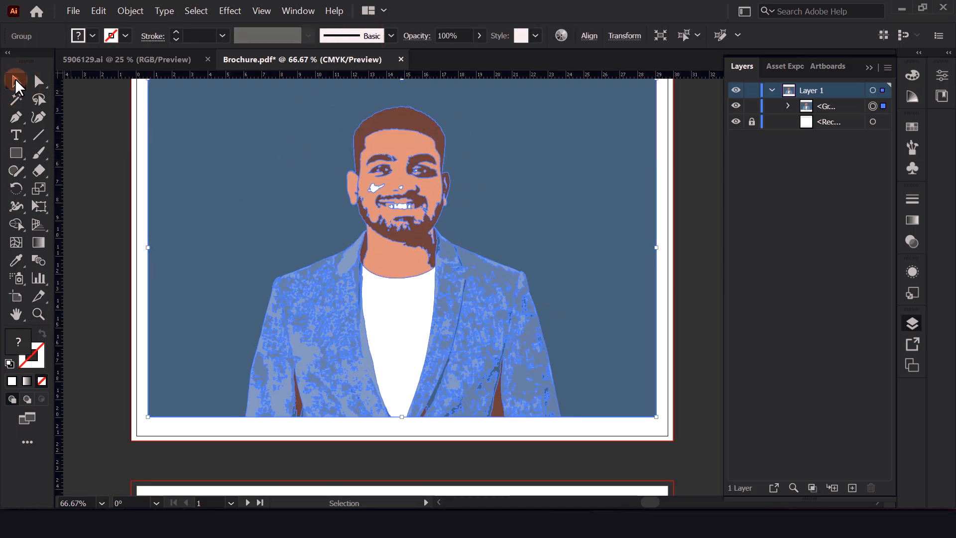
left_click(95, 131)
Step: Ungroup the expanded portrait artwork into individual shapes and deselect them
left_click_drag(414, 148, 542, 143)
left_click_drag(406, 149, 399, 250)
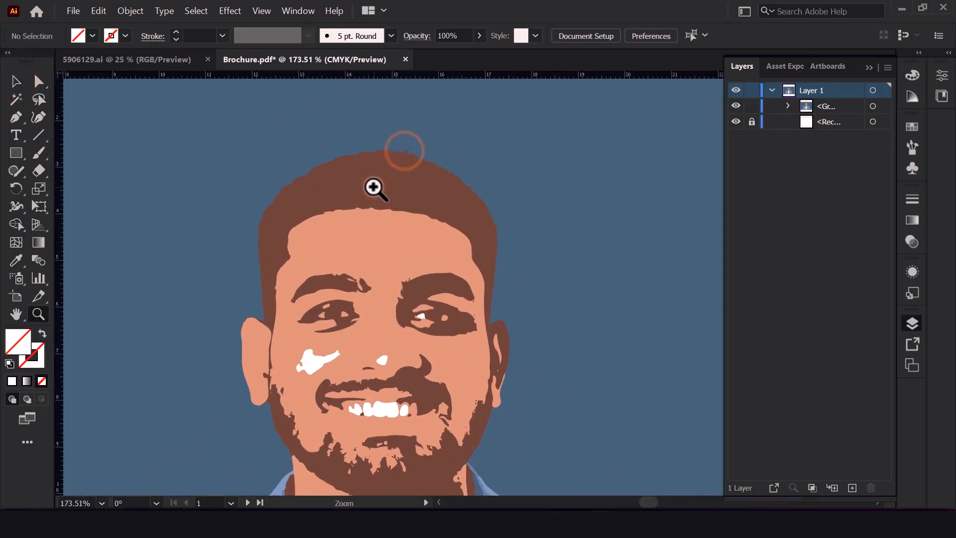
left_click(15, 80)
right_click(375, 188)
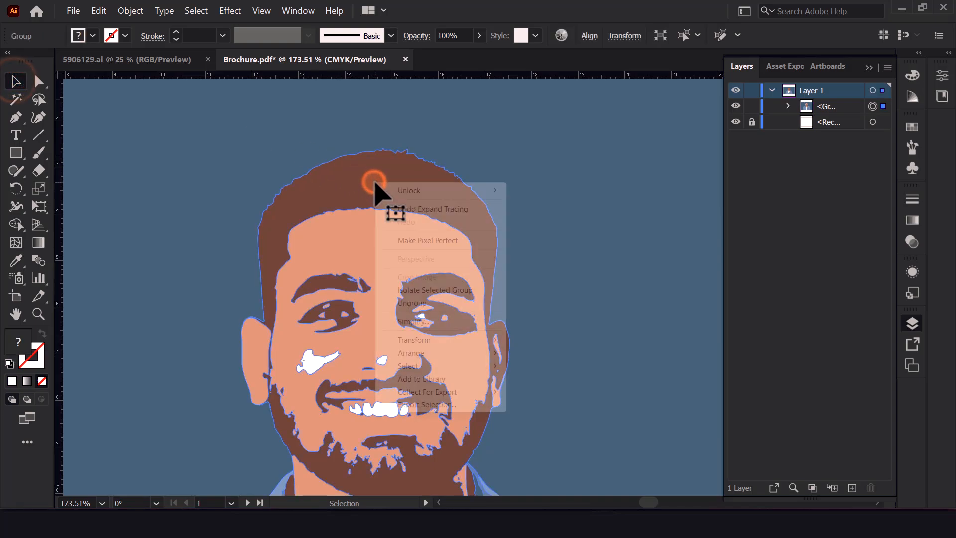
left_click(403, 303)
key("z")
left_click_drag(531, 174, 329, 237)
left_click(12, 86)
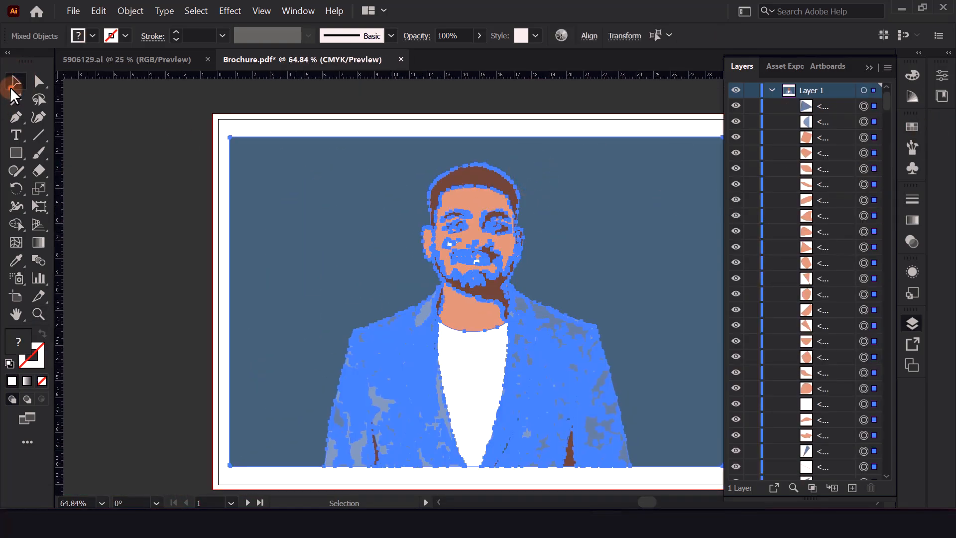
left_click(215, 194)
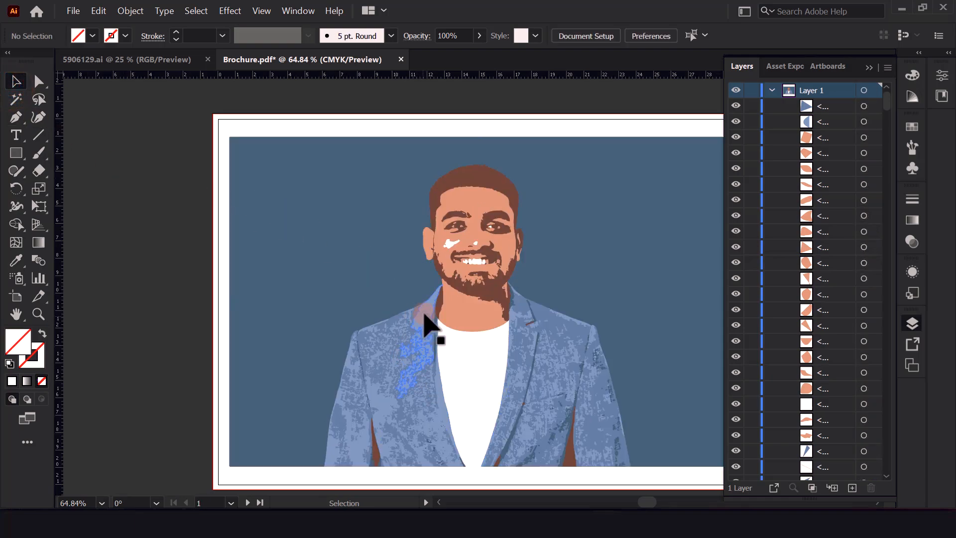
Step: Try moving the jacket lapel, background and skin shapes of the portrait apart from one another
left_click_drag(421, 313, 320, 246)
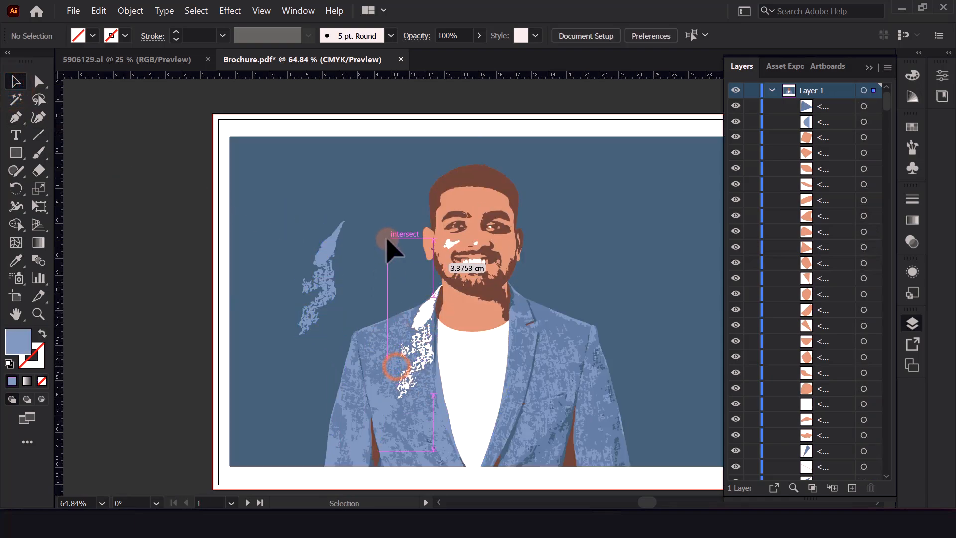
left_click_drag(374, 287, 302, 238)
left_click_drag(481, 312, 547, 294)
left_click_drag(491, 248, 529, 181)
left_click_drag(453, 207, 497, 165)
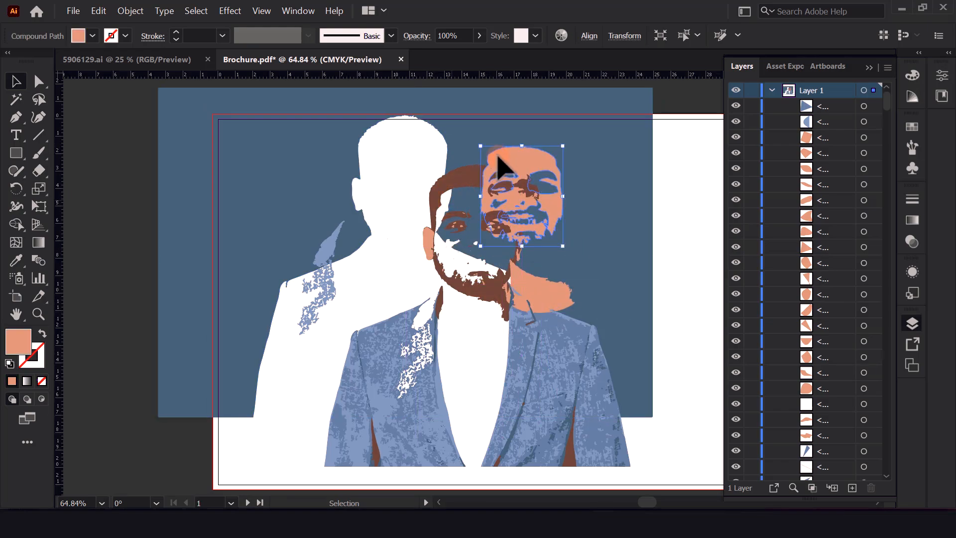
Step: Undo all the moves of the separated portrait shapes
key("ctrl")
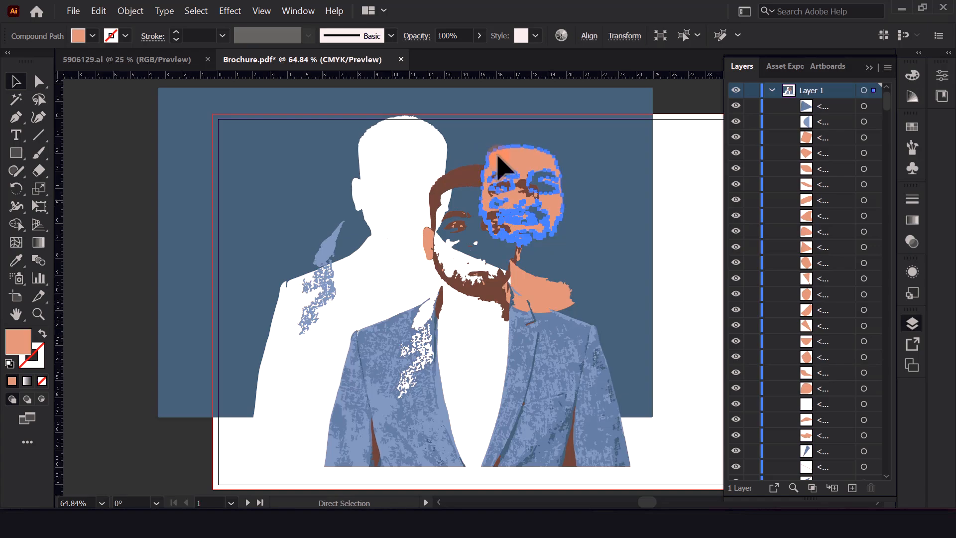
key("ctrl+z")
key("ctrl+z")
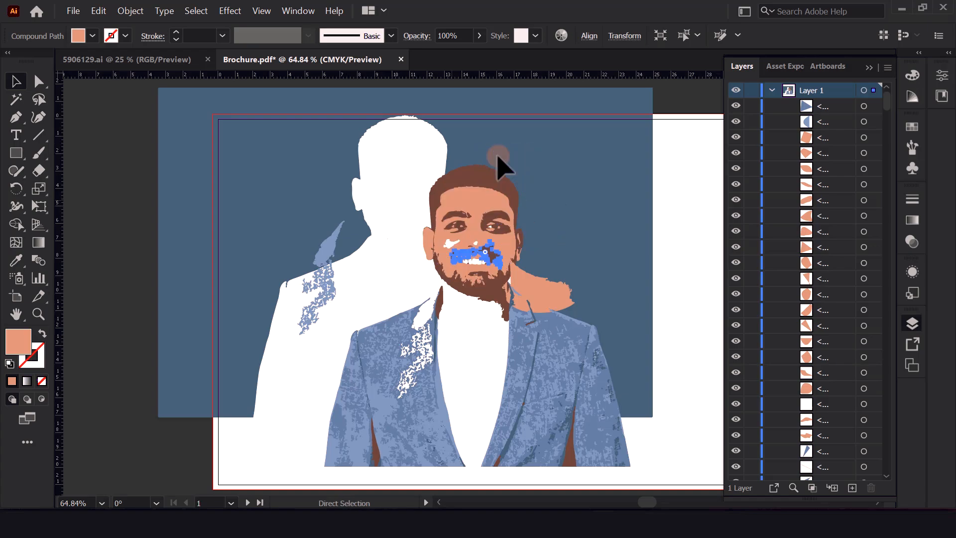
key("ctrl+z")
key("ctrl+z")
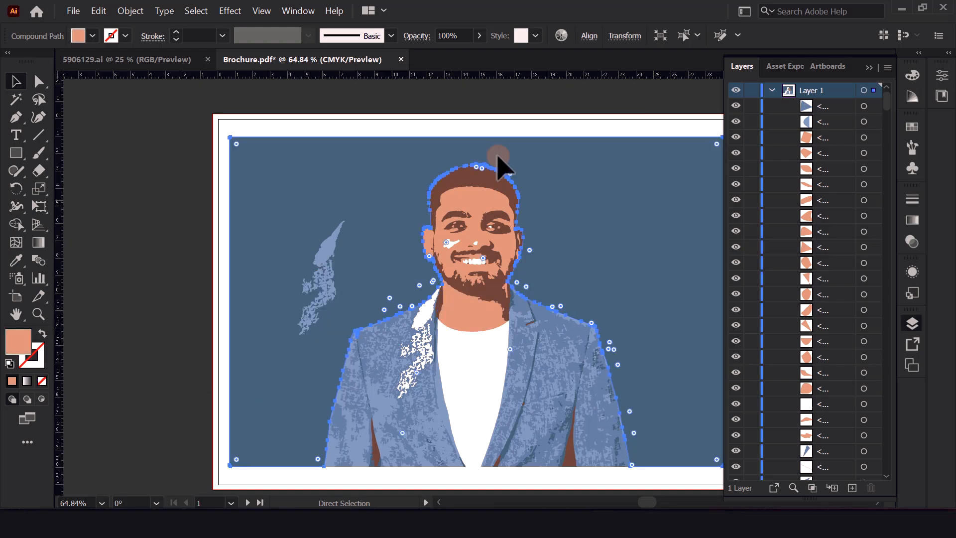
key("ctrl+z")
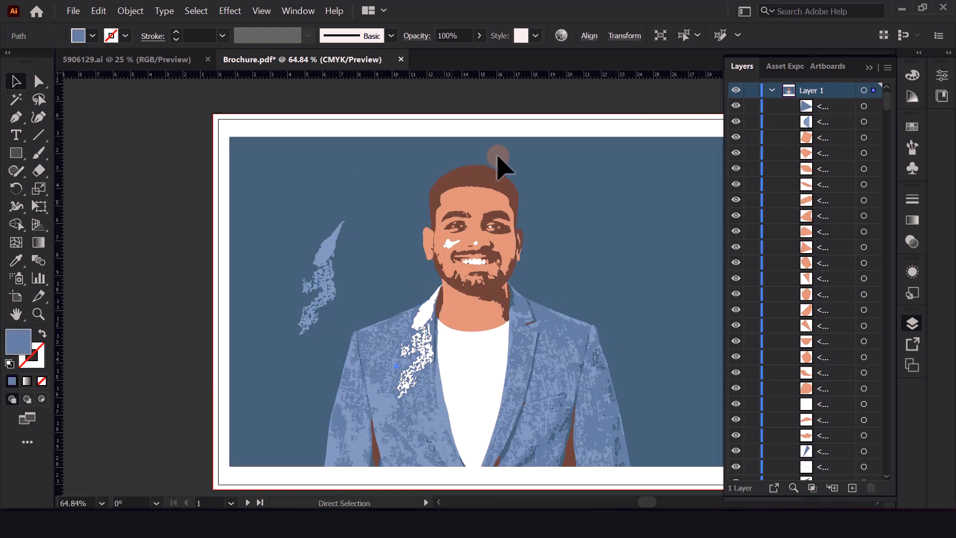
key("ctrl+z")
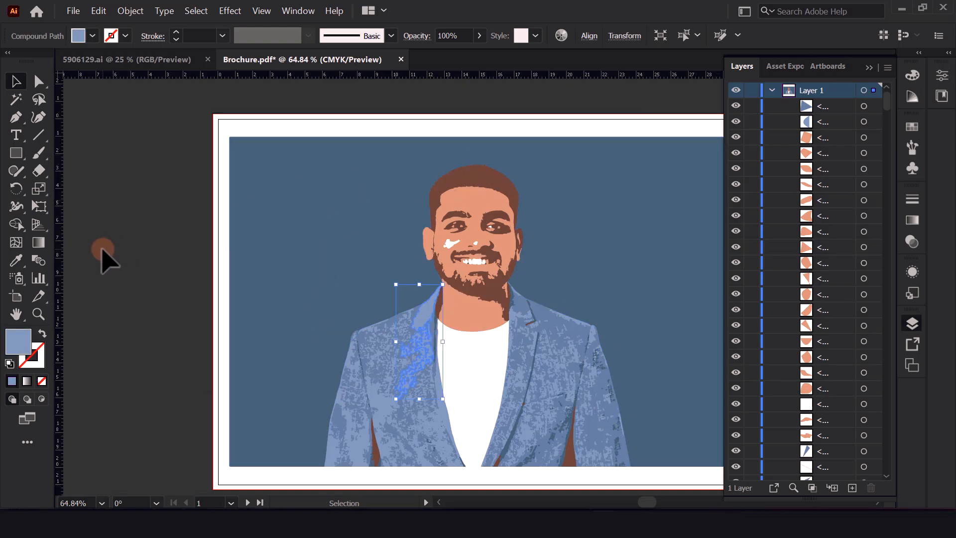
Step: Delete the blue background shape behind the portrait
left_click(133, 249)
left_click(354, 231)
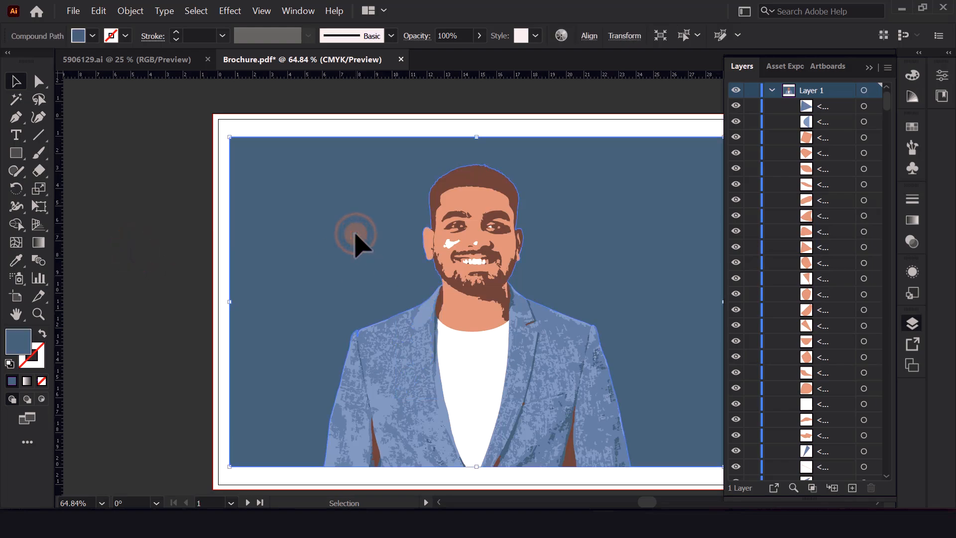
key("Delete")
Step: Delete the two brown background patches between the man's arms and his jacket
left_click_drag(534, 203, 459, 177)
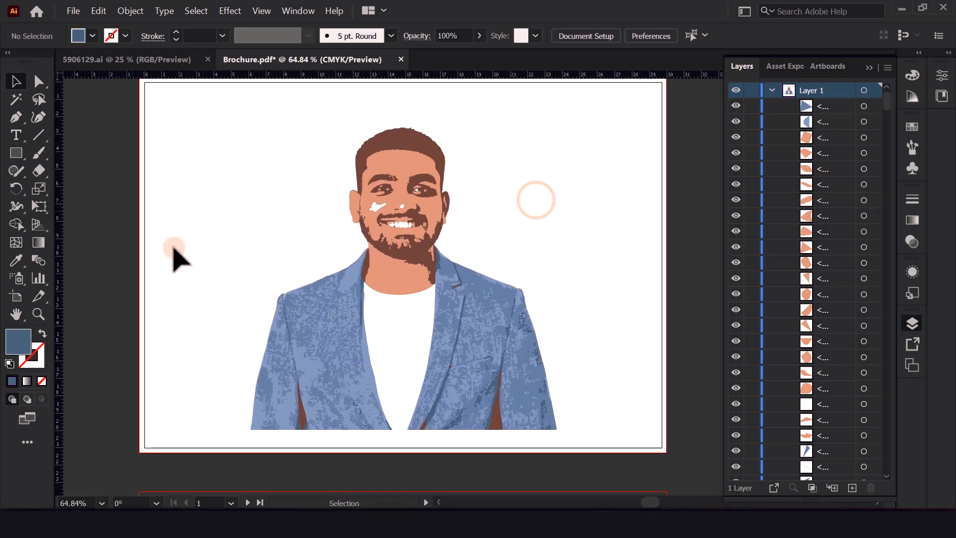
left_click(302, 420)
key("Delete")
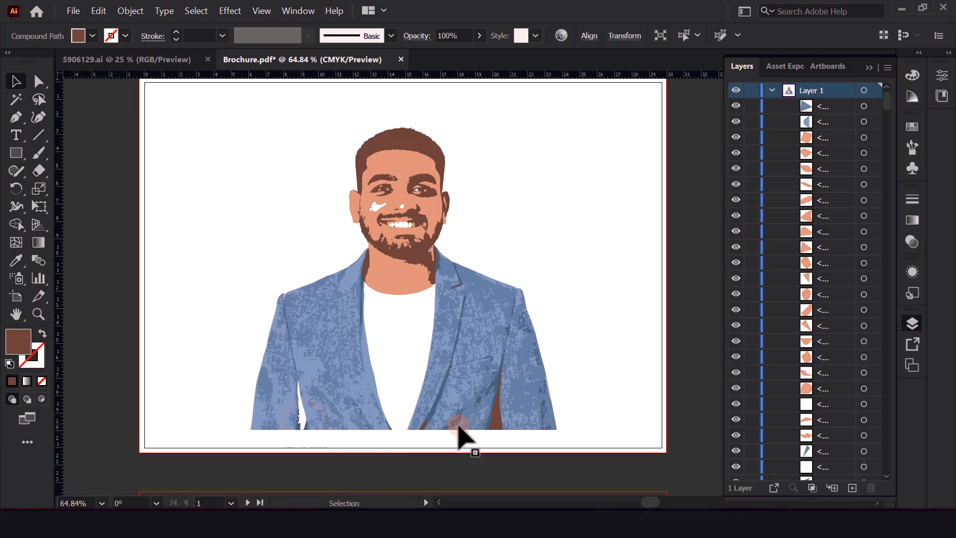
left_click(493, 425)
key("Delete")
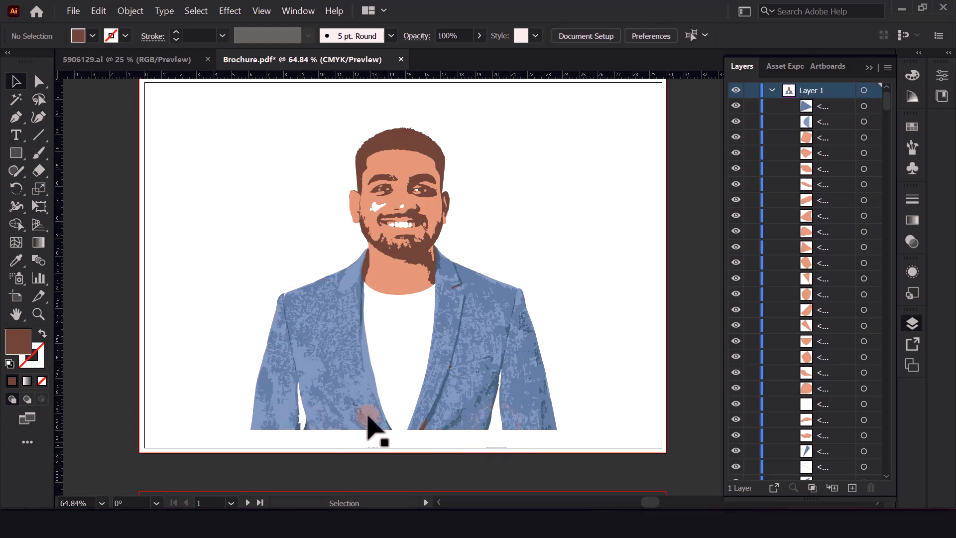
Step: Select all the remaining portrait shapes and group them
left_click(15, 81)
mouse_move(222, 132)
left_mouse_down()
mouse_move(599, 448)
mouse_move(581, 402)
left_mouse_up()
key("ctrl+g")
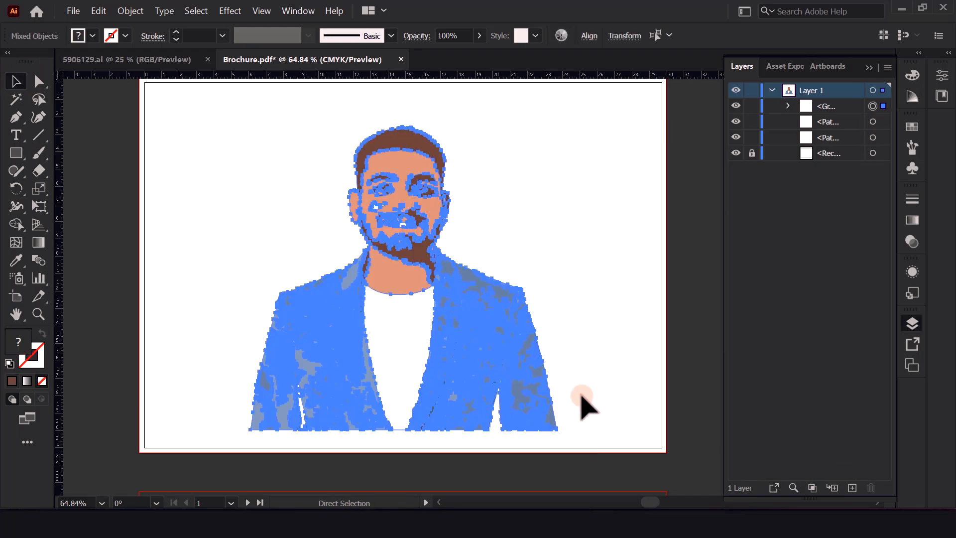
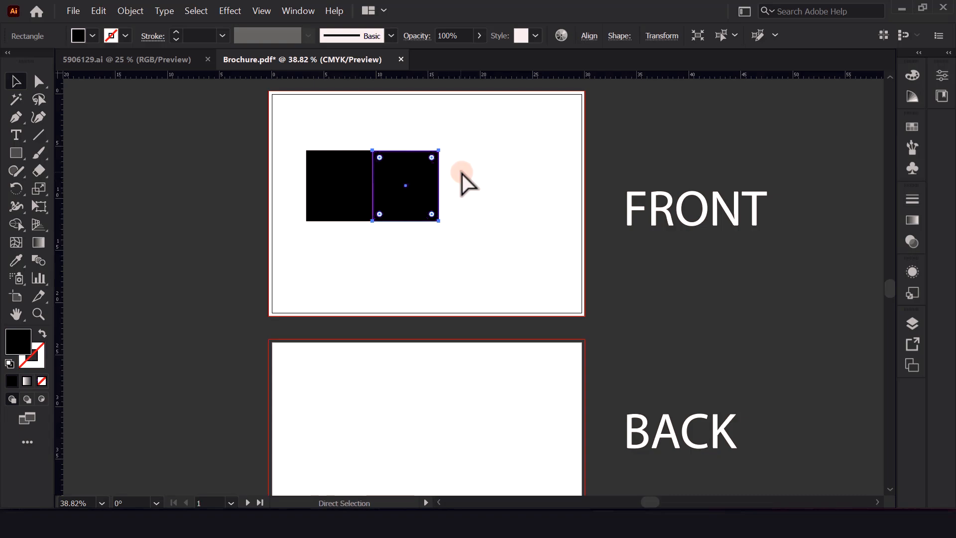
Step: Add a third adjoining black rectangle and stretch all three together across the front page's full width, from bleed edge to bleed edge
key("ctrl+d")
left_click(524, 140)
left_click_drag(524, 134, 331, 278)
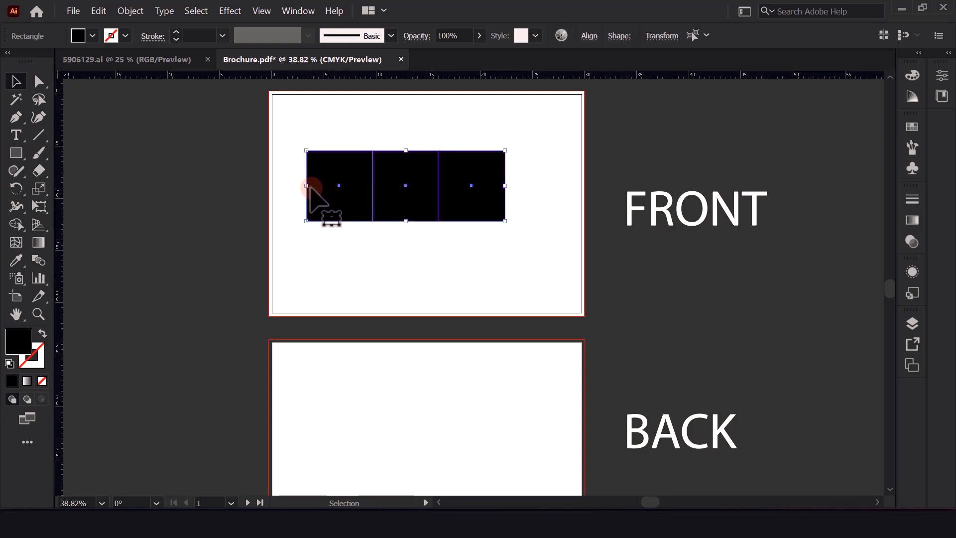
left_click_drag(306, 187, 268, 186)
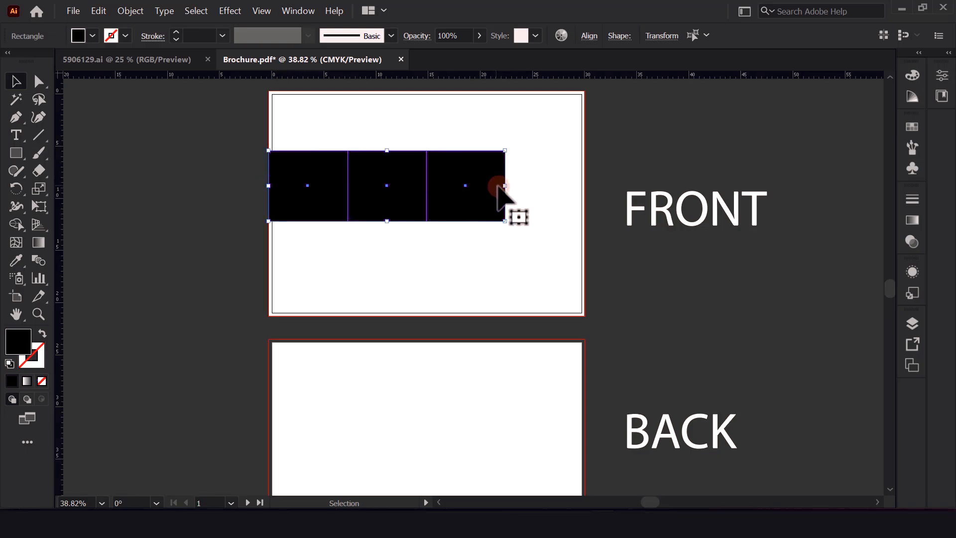
left_click_drag(504, 189, 585, 194)
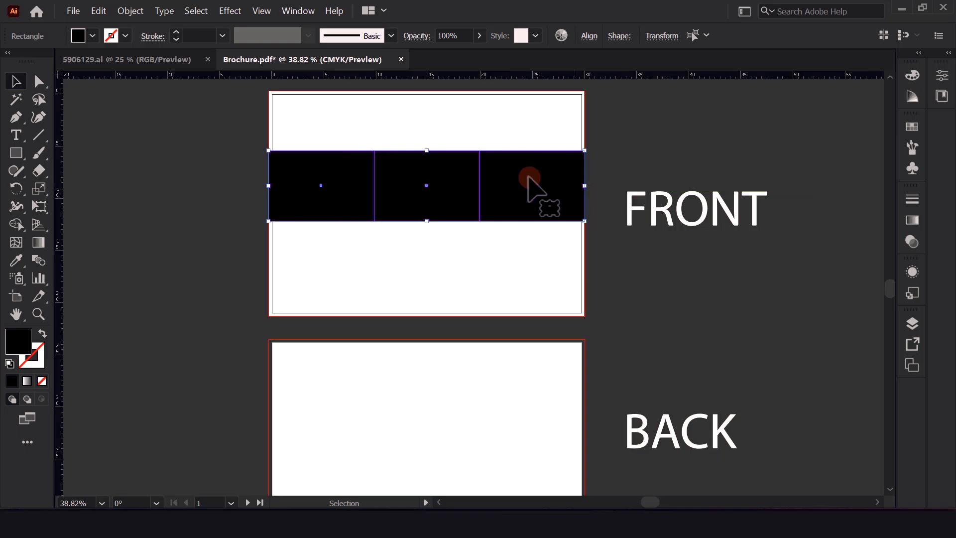
left_click(377, 135)
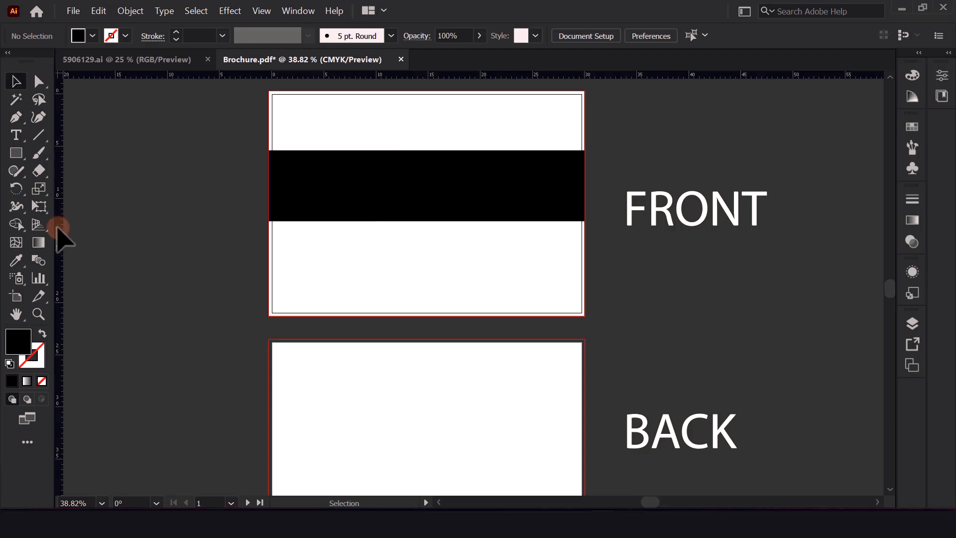
Step: Place two vertical guides along both side edges of the middle black rectangle, marking the brochure's fold lines
left_click(321, 173)
left_click(402, 189)
left_click(507, 198)
left_click(447, 281)
left_click_drag(60, 238, 374, 187)
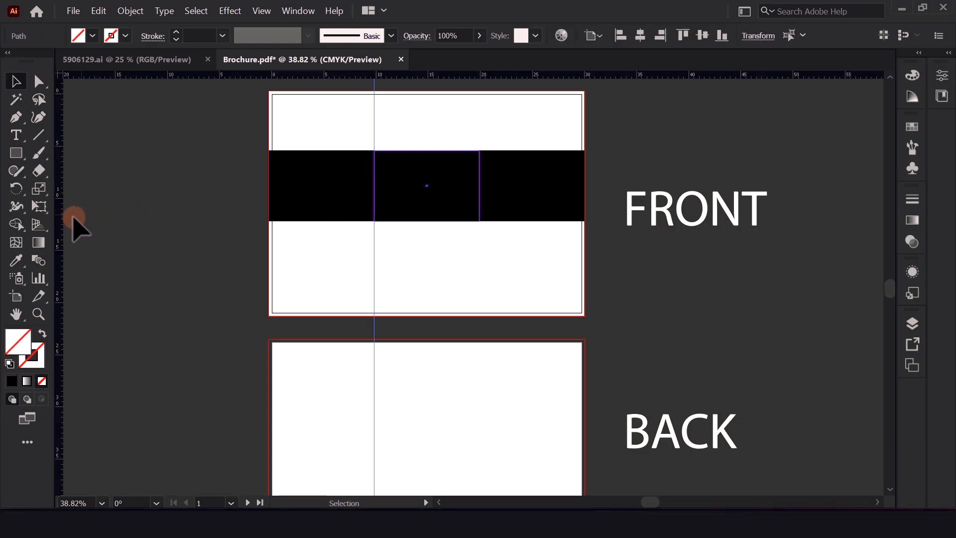
left_click_drag(57, 224, 479, 172)
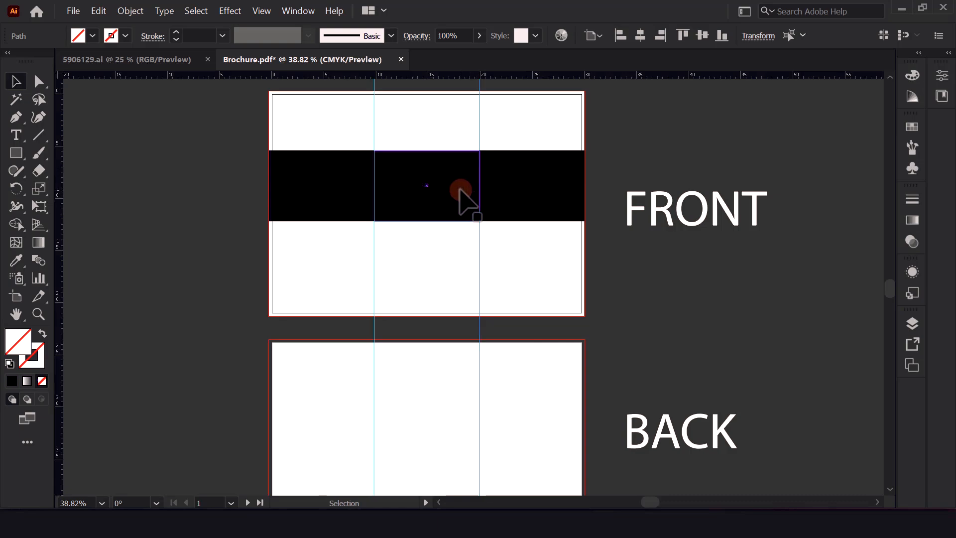
Step: Delete the three black rectangles from the front page, keeping the two vertical guides
left_click(433, 185)
key("Delete")
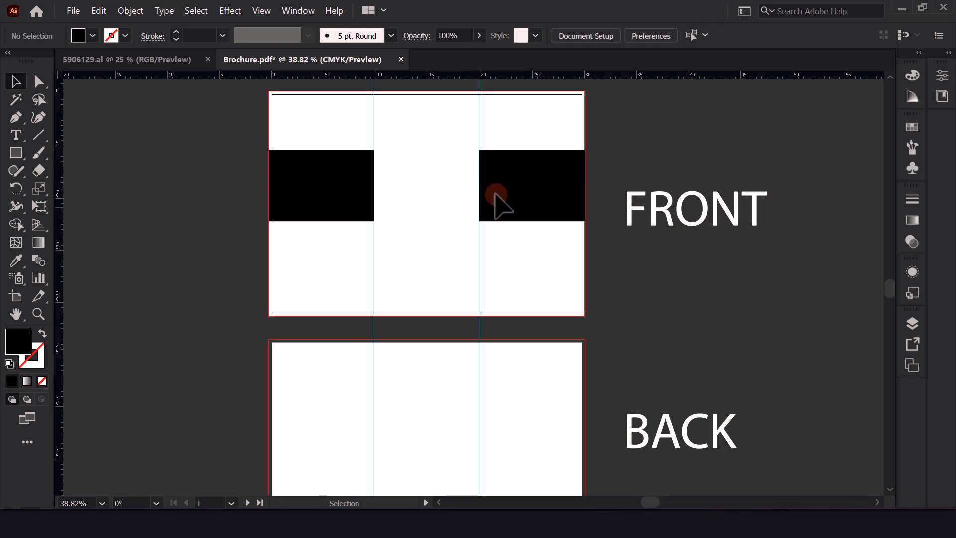
left_click(520, 188)
key("Delete")
key("Delete")
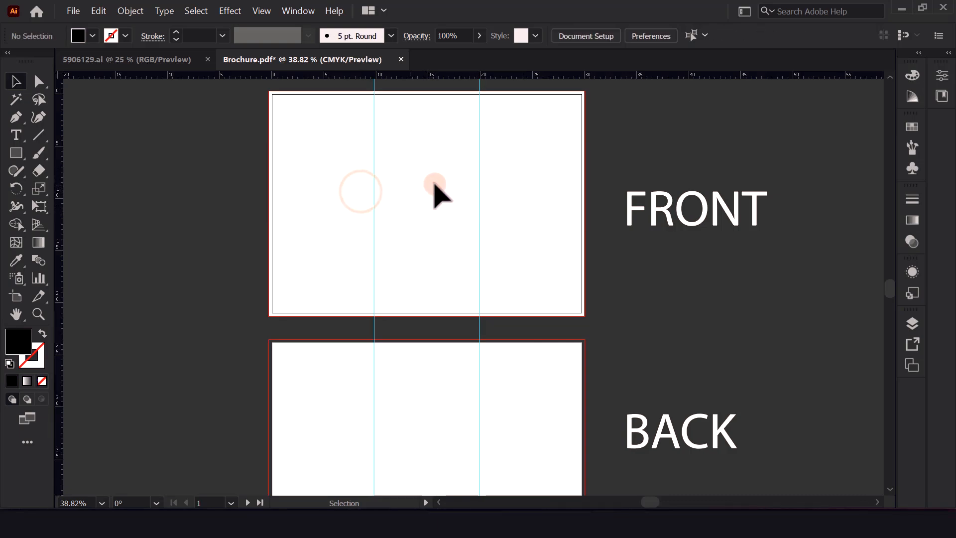
left_click(437, 180)
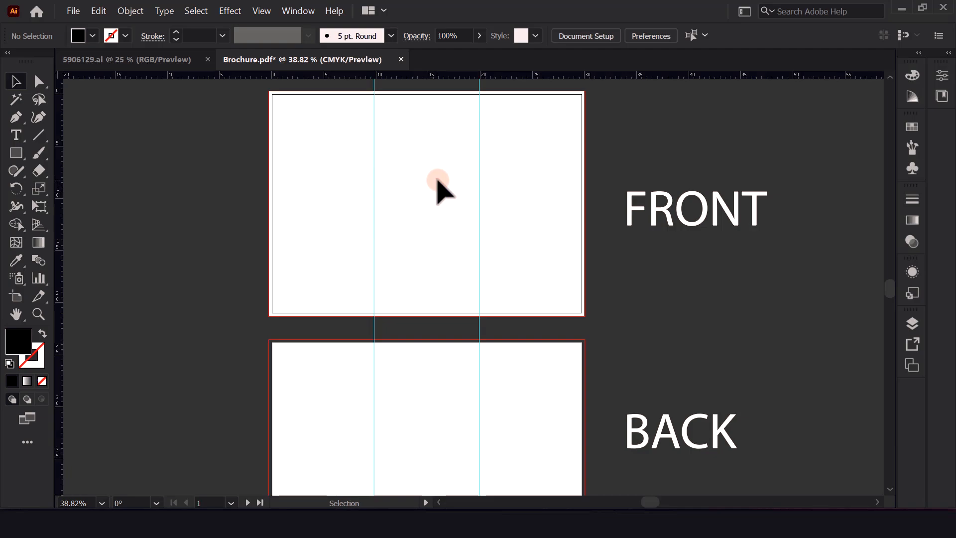
Step: Add the text label "Cover" to the front page's right panel and scale it to nearly fill the panel's width
left_click(15, 154)
left_click(16, 133)
left_click(529, 157)
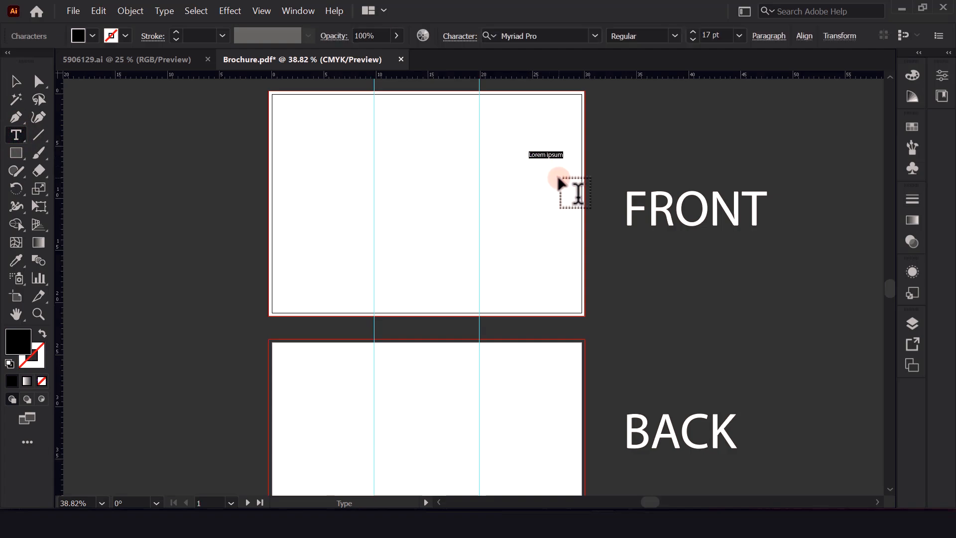
type("Cover")
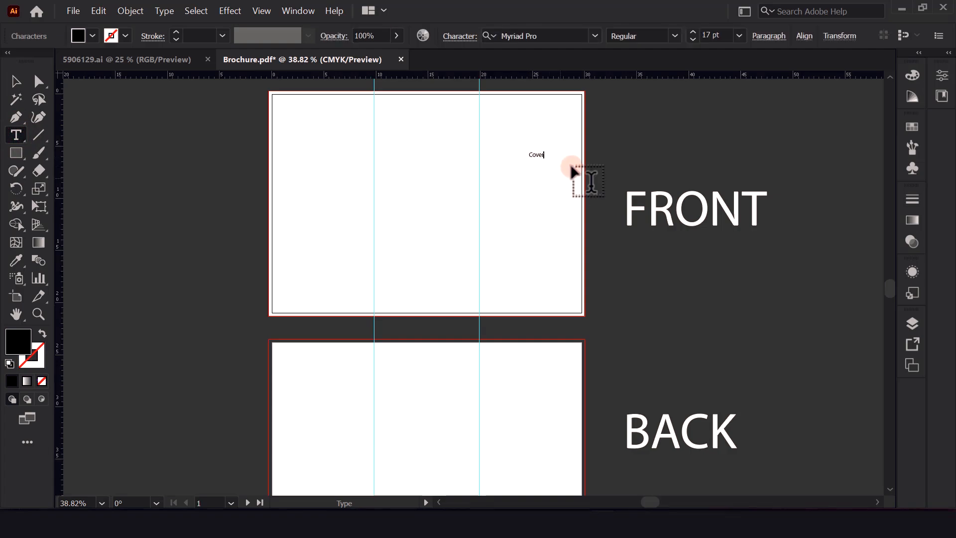
left_click(17, 83)
mouse_move(546, 160)
left_mouse_down()
mouse_move(638, 201)
mouse_move(540, 177)
left_mouse_up()
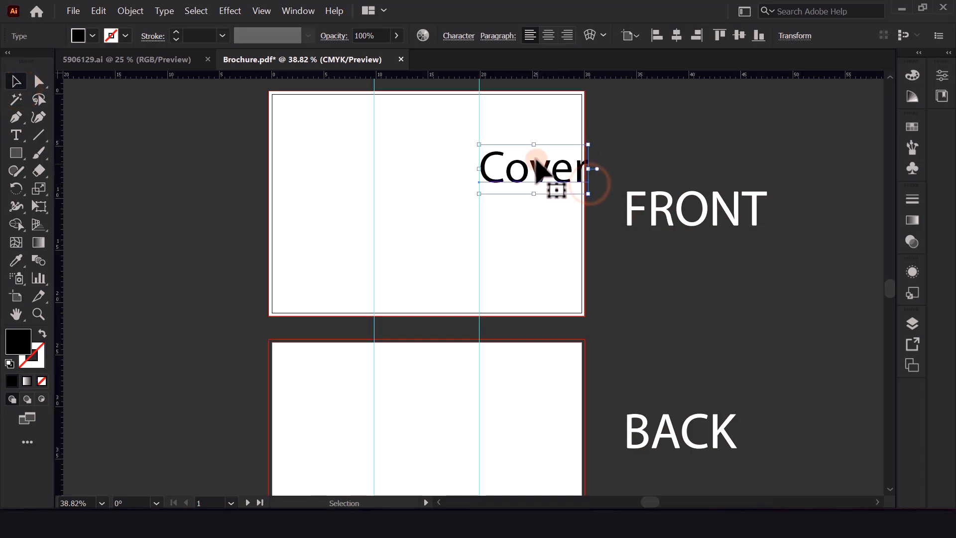
left_click_drag(534, 144, 534, 158)
Step: Copy the "Cover" label to the back page's left panel and change the copy's text to "1"
left_click_drag(543, 173, 348, 433)
left_click(548, 179)
key("space")
left_click_drag(433, 409, 443, 322)
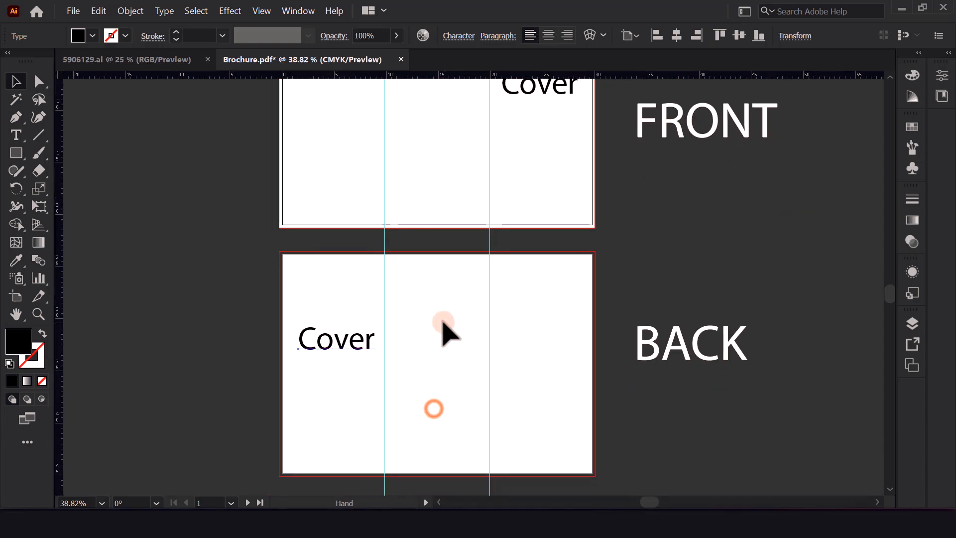
double_click(347, 339)
type("1")
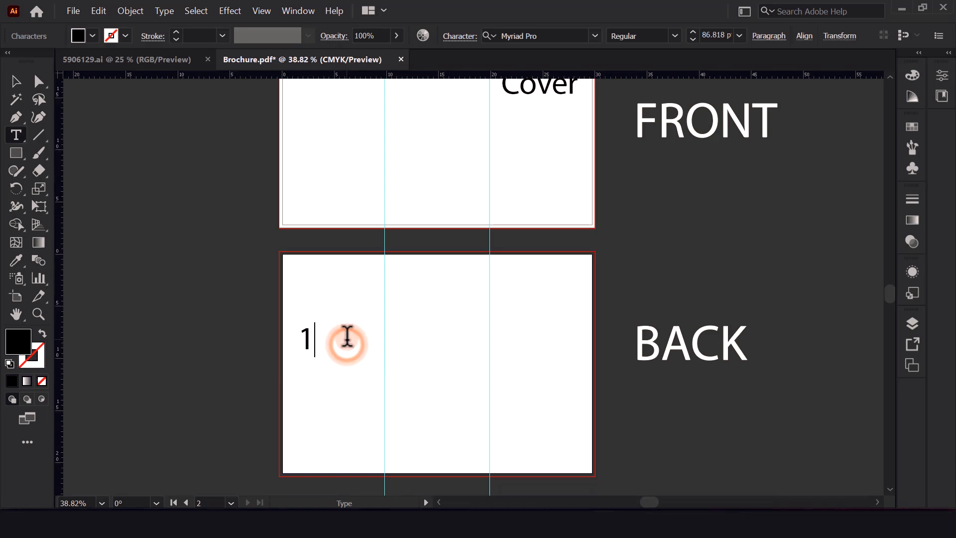
Step: Centre the "1" in its panel, then copy it to the back page's middle panel and change the copy to "2"
left_click(16, 81)
left_click_drag(306, 343, 440, 357)
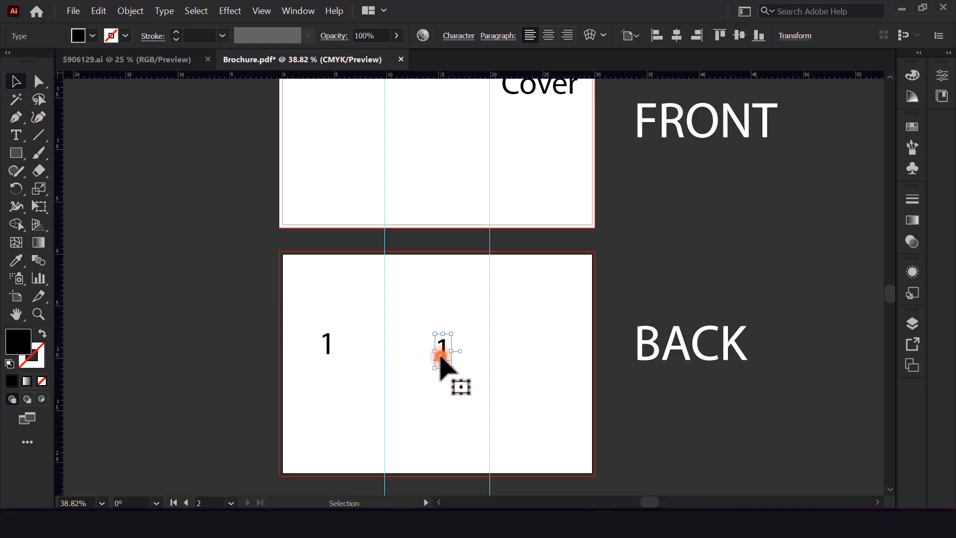
double_click(439, 350)
type("2")
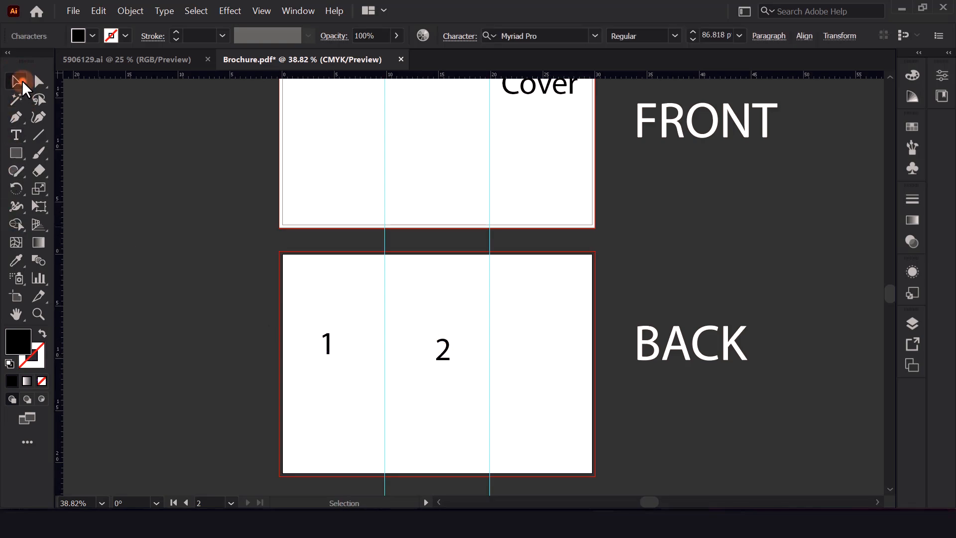
Step: Copy the "2" to the back page's right panel and change the copy's text to "3"
left_click(15, 81)
left_click_drag(448, 334, 544, 356)
double_click(544, 352)
type("3")
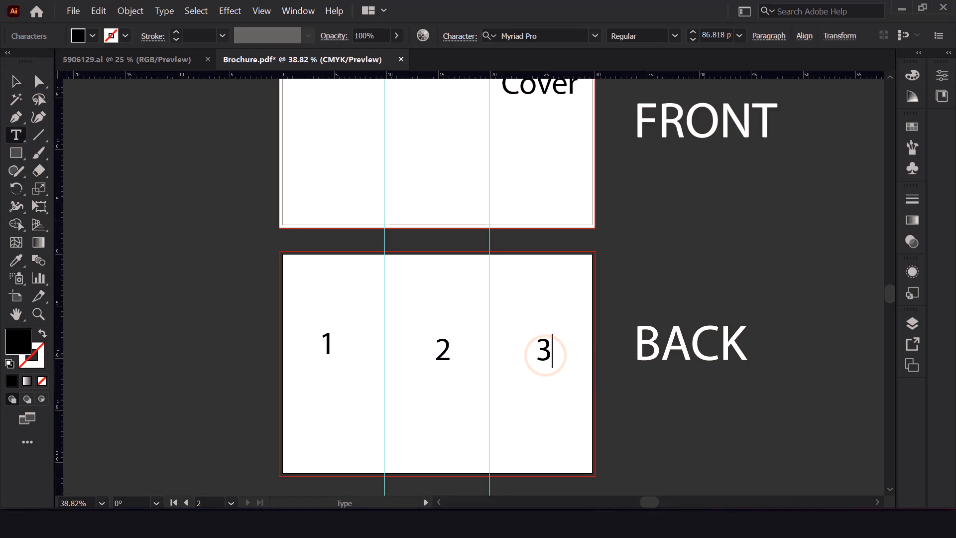
Step: Select the labels 1, 2 and 3 on the back page and align them vertically in one row
left_click(15, 81)
left_click_drag(266, 307, 551, 407)
left_click(544, 35)
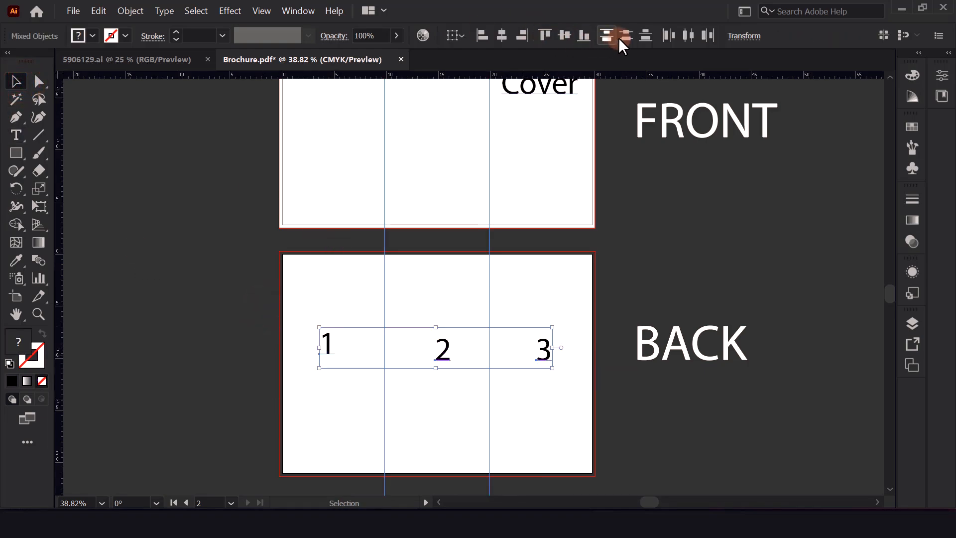
left_click(564, 34)
left_click_drag(448, 259, 458, 358)
left_click(442, 303)
Step: Copy the "3" to the front page's left panel and change the copy's text to "4"
left_click_drag(458, 273, 466, 323)
left_click_drag(552, 404, 332, 152)
left_click_drag(420, 170, 436, 219)
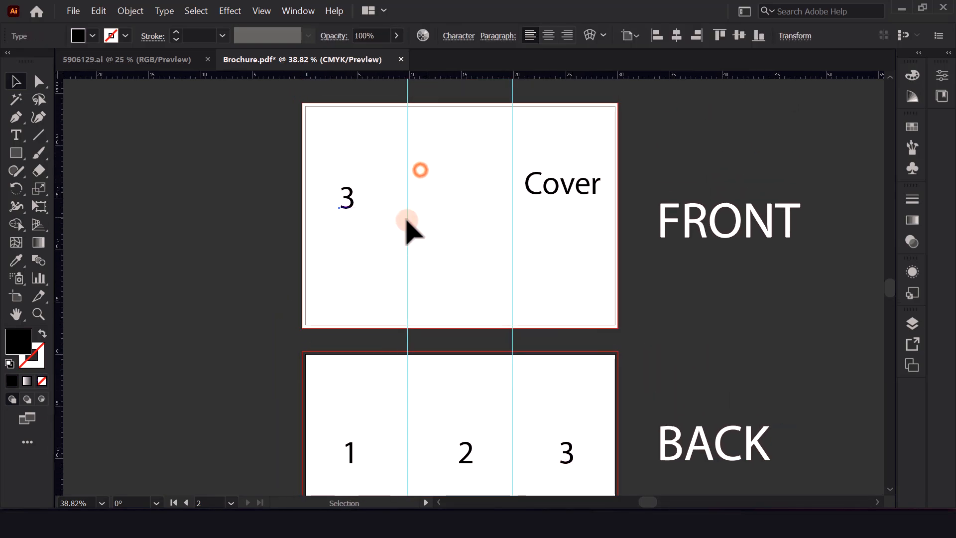
double_click(344, 197)
double_click(344, 196)
type("4")
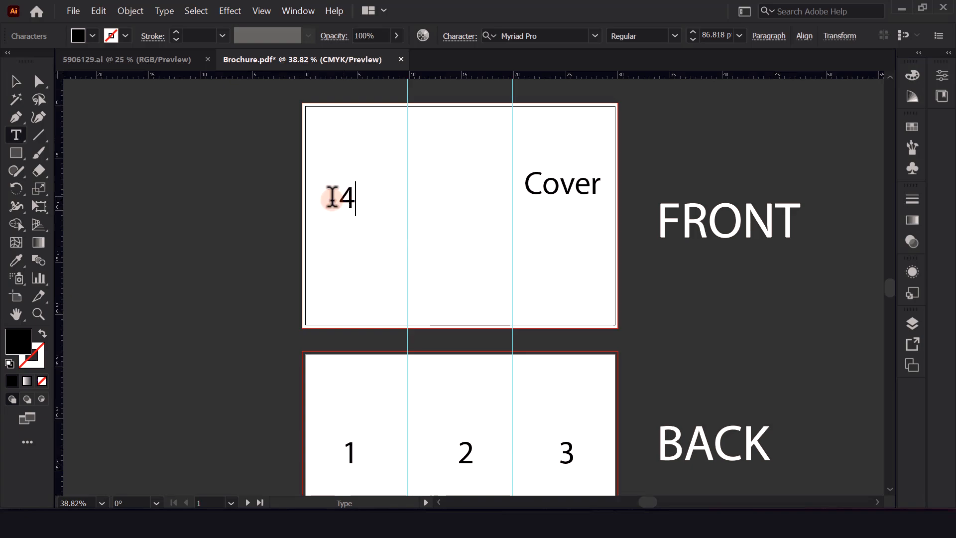
Step: Copy the "4" to the front page's middle panel and change the copy's text to "Back"
left_click(16, 82)
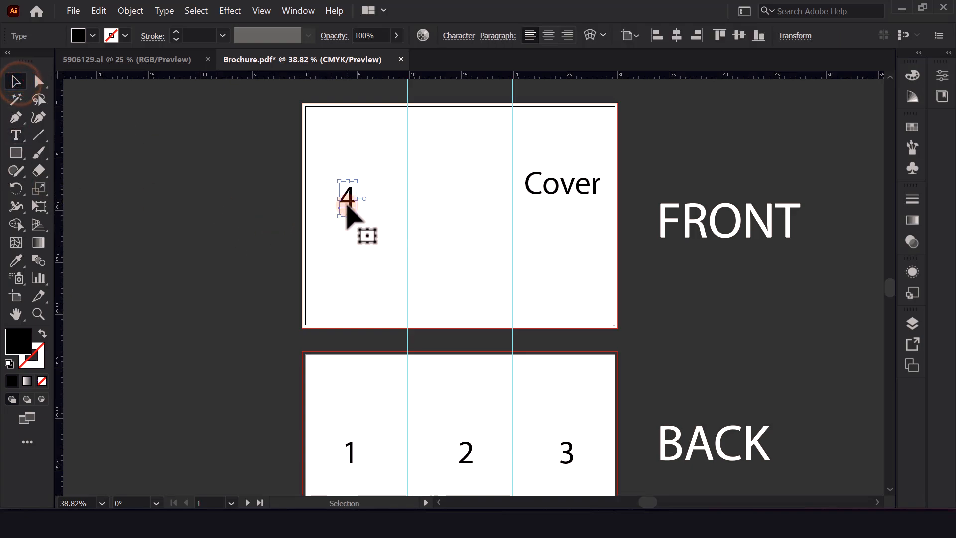
left_click_drag(352, 207, 468, 209)
double_click(461, 202)
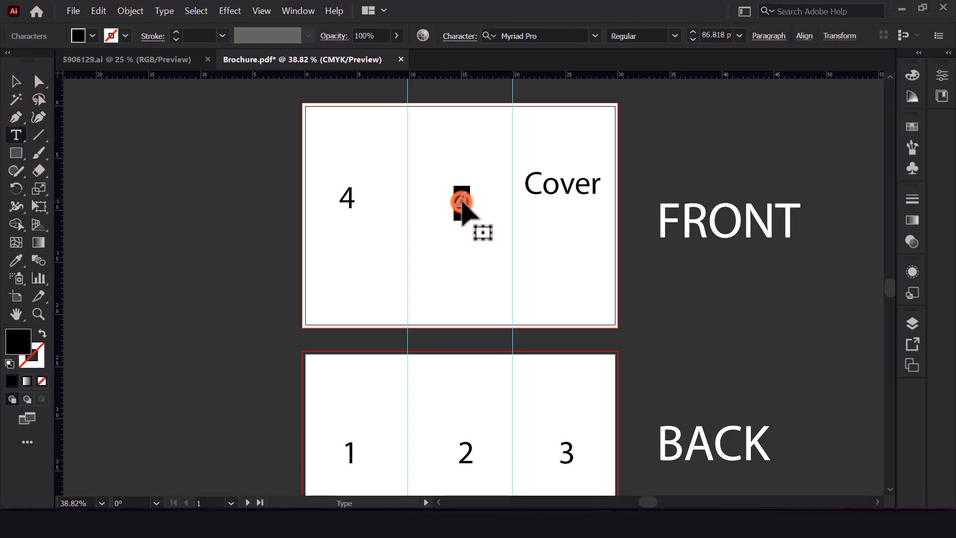
double_click(461, 201)
type("BA")
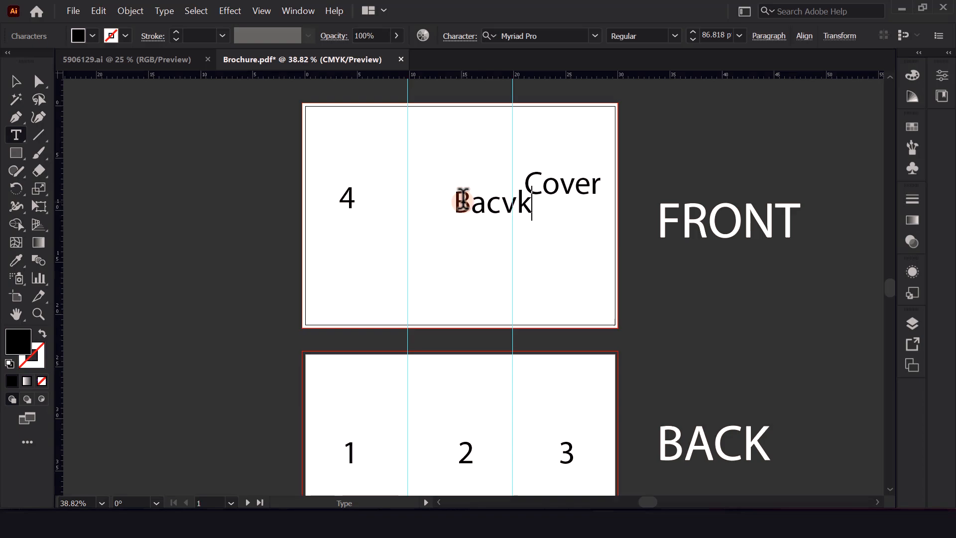
Step: Centre the "Back" label in the middle panel and move "Cover" into line with the other front page labels
left_click(19, 86)
left_click(488, 208)
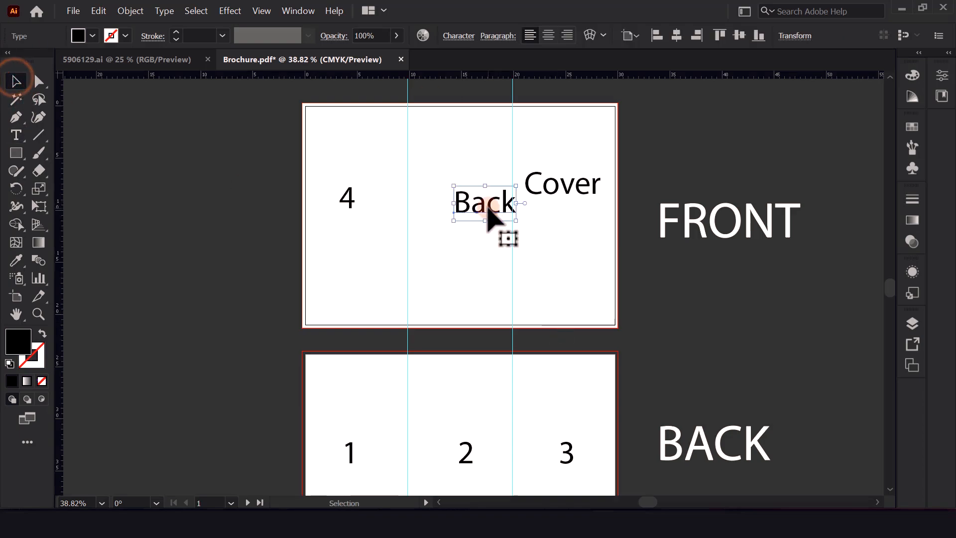
left_click_drag(464, 198, 464, 199)
left_click_drag(554, 187, 554, 202)
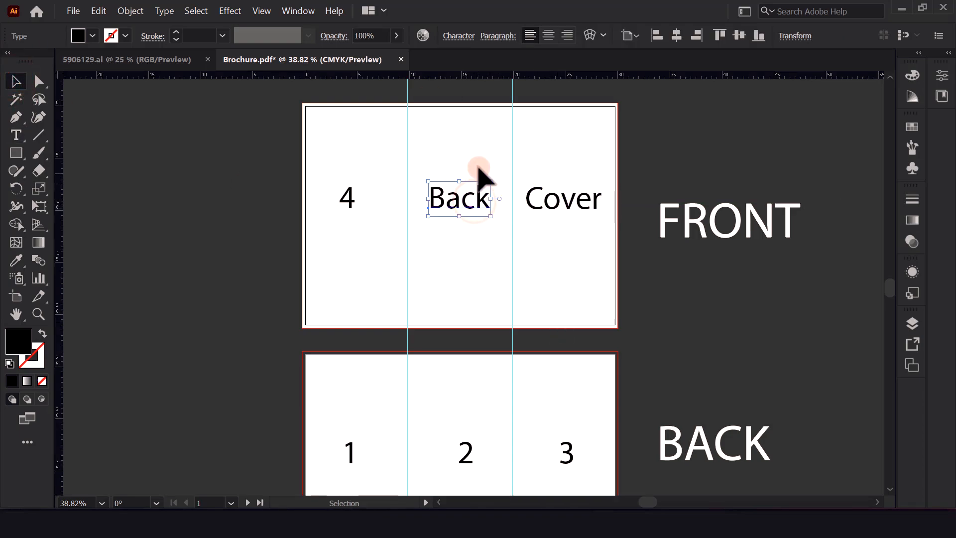
left_click(487, 259)
Step: Switch to the 5906129.ai document and examine its front page's three panels, fold guides, margins and bleed
left_click(545, 252, "ctrl+alt")
left_click_drag(557, 341, 546, 320)
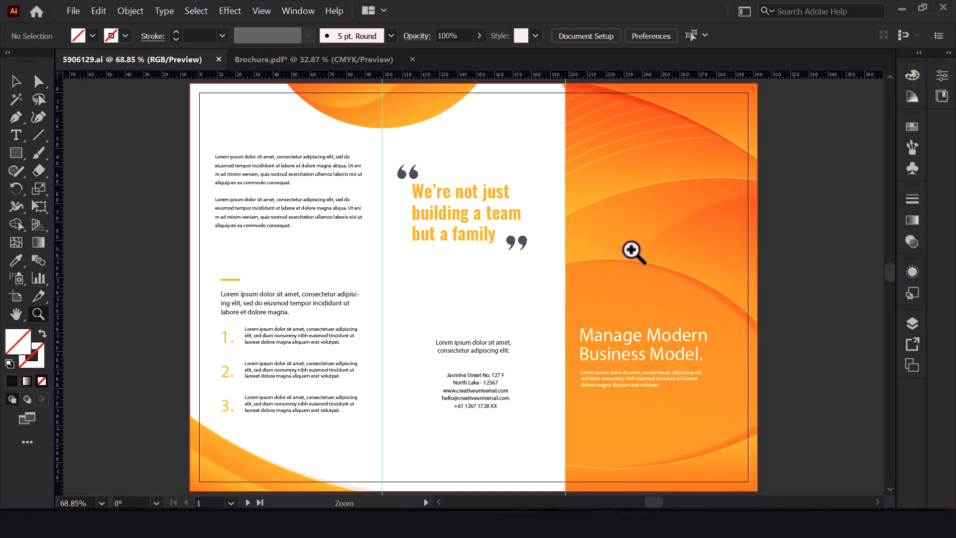
key("space")
left_click_drag(643, 313, 618, 269)
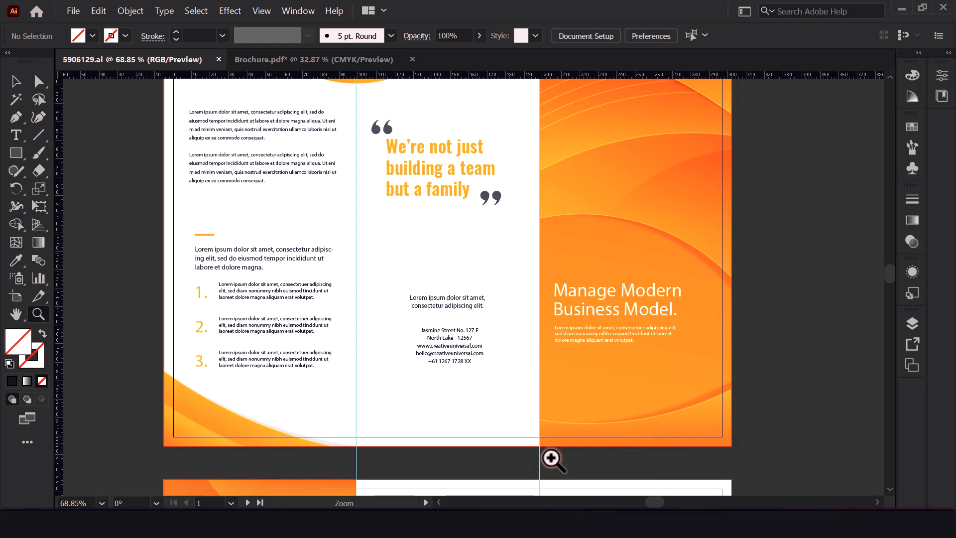
key("space")
left_click_drag(677, 196, 665, 301)
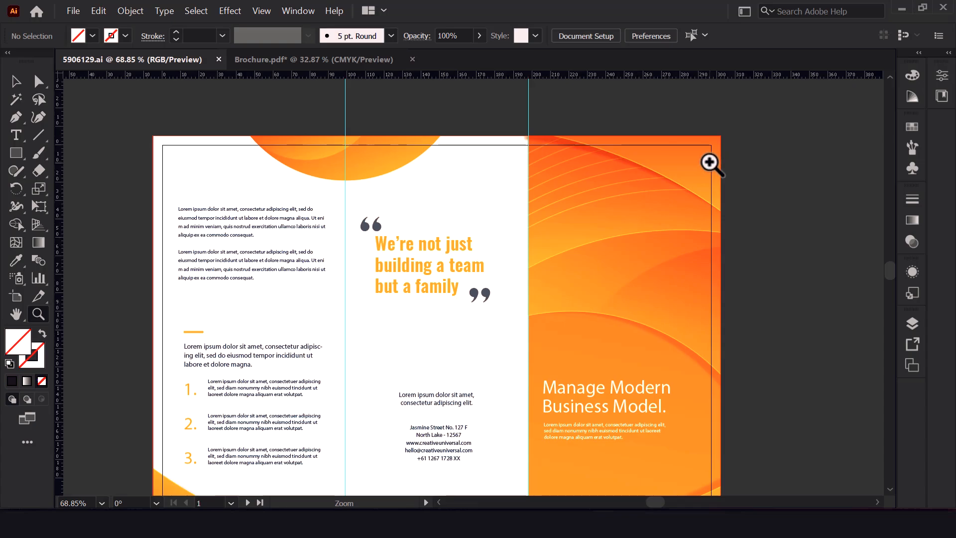
key("space")
left_click_drag(415, 280, 461, 192)
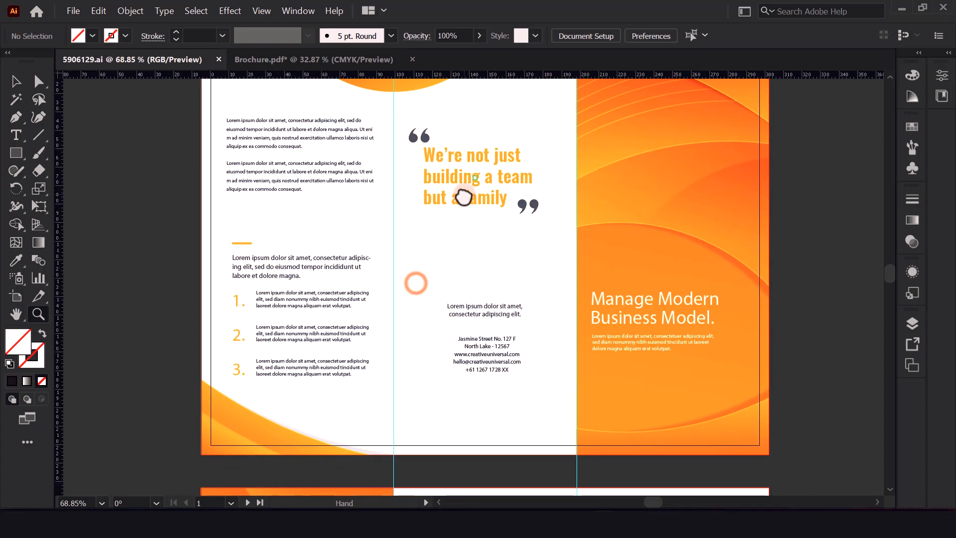
scroll(412, 312, "down", 10)
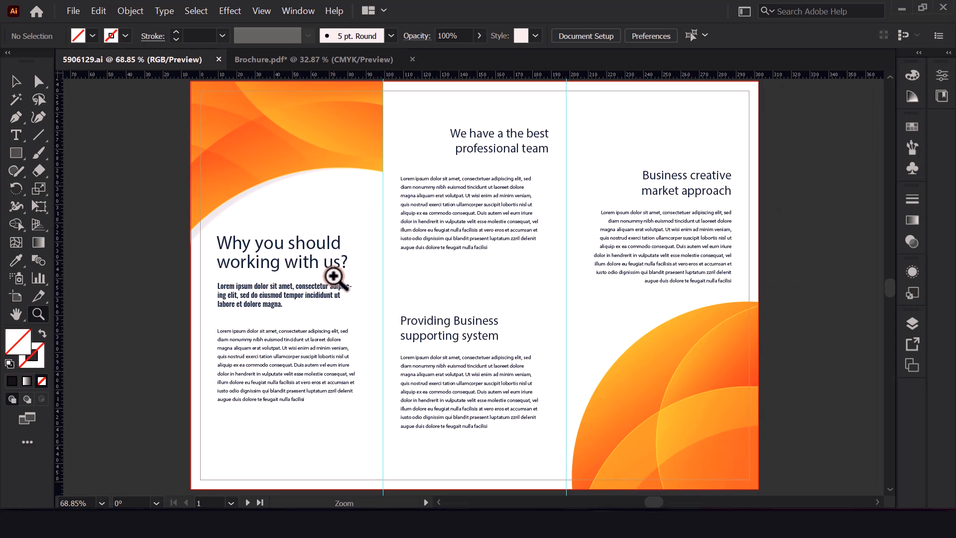
Step: Examine how the sample brochure's back page panels relate to its front page, including the margin beside the "Why you should working with us?" heading
key("space")
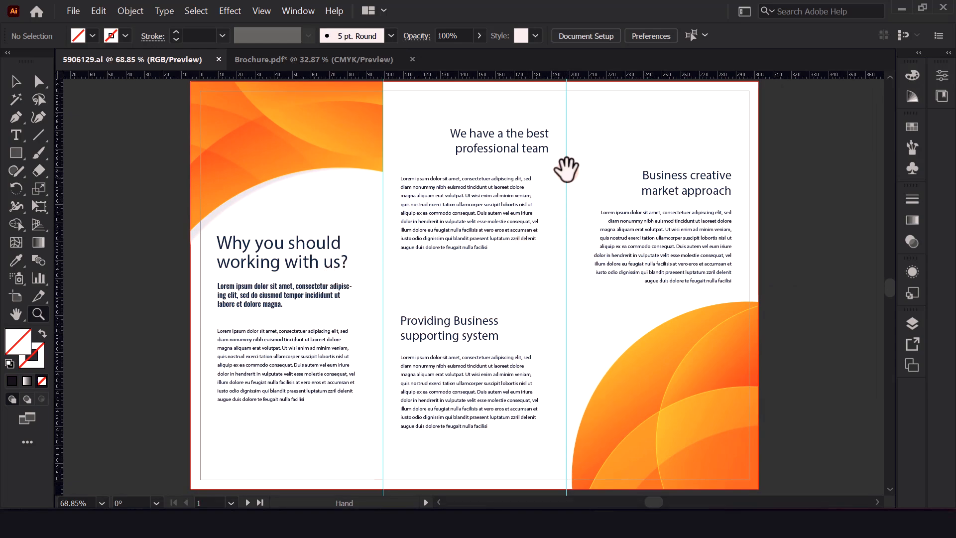
left_click_drag(567, 171, 567, 341)
left_click_drag(551, 198, 551, 342)
left_click_drag(574, 157, 577, 273)
left_click_drag(443, 275, 454, 158)
left_click_drag(481, 332, 478, 218)
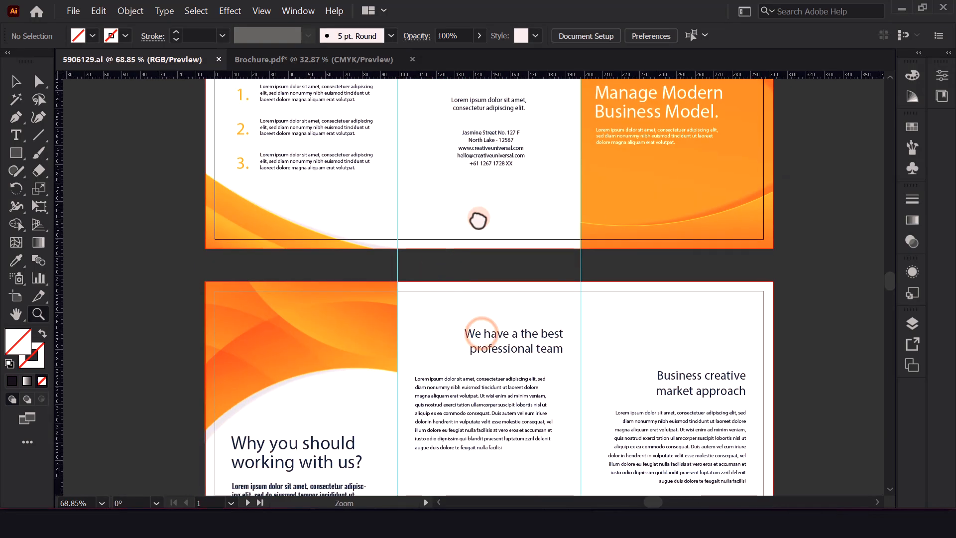
left_click_drag(463, 314, 463, 166)
left_click_drag(369, 316, 456, 229)
left_click_drag(528, 192, 472, 165)
left_click_drag(625, 275, 476, 299)
left_click_drag(470, 372, 628, 308)
left_click_drag(458, 238, 462, 334)
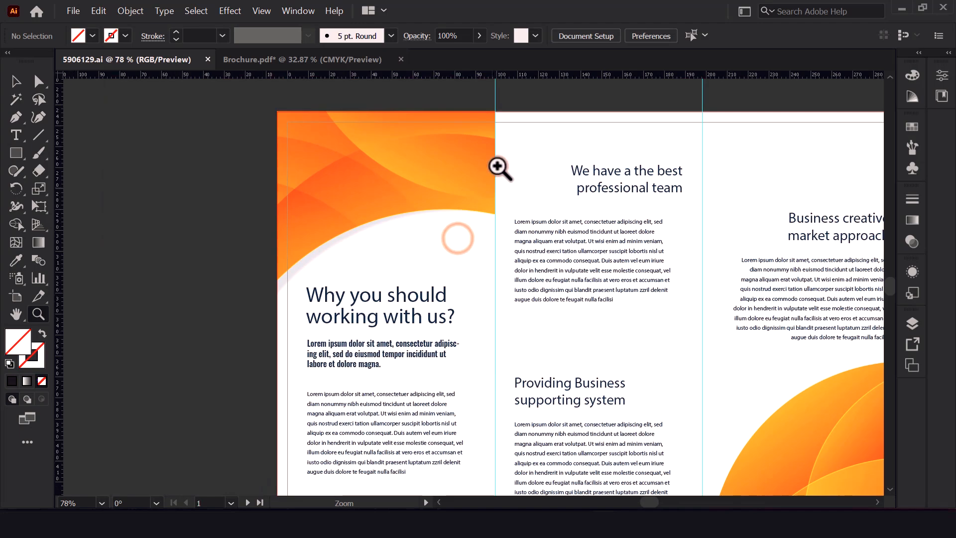
left_click_drag(387, 301, 518, 220)
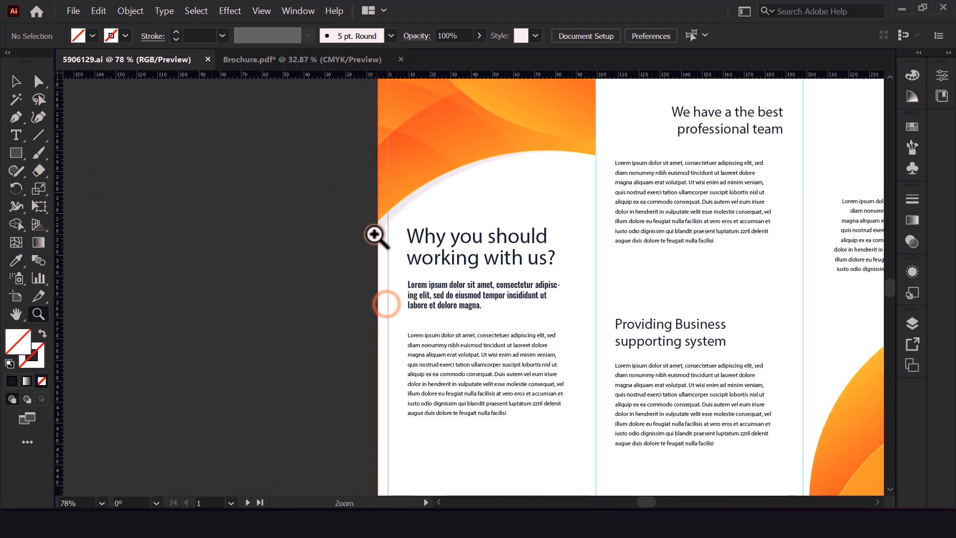
left_click_drag(399, 211, 580, 235)
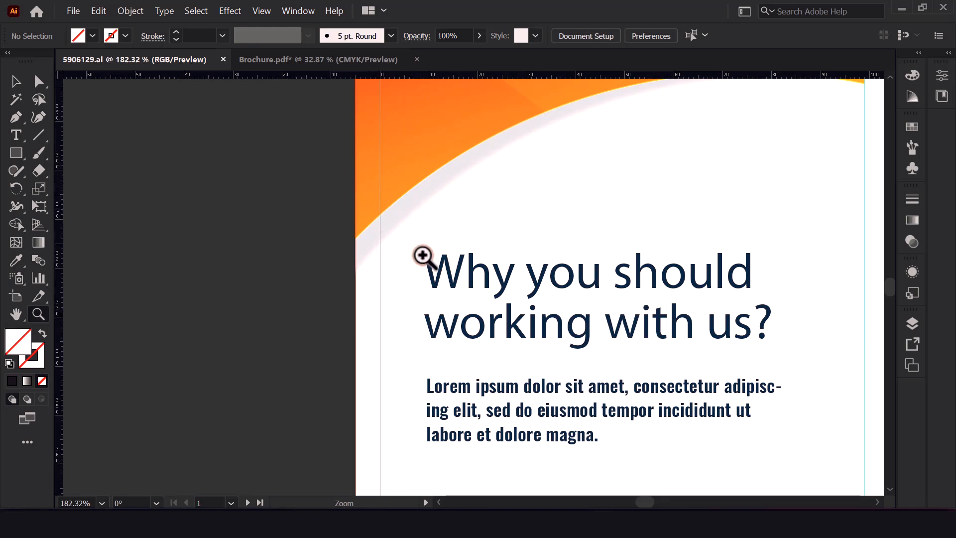
Step: Examine the sample's left back panel text inset, and compare the layout of all three back page panels against the fold guides
left_click_drag(432, 254, 411, 218)
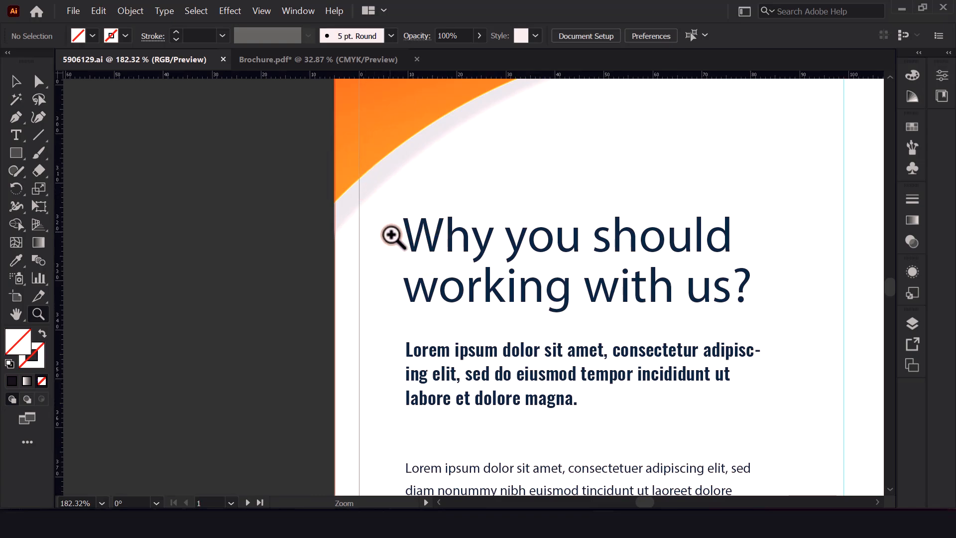
left_click_drag(487, 209, 420, 241)
left_click_drag(621, 256, 425, 252)
left_click_drag(583, 273, 489, 273)
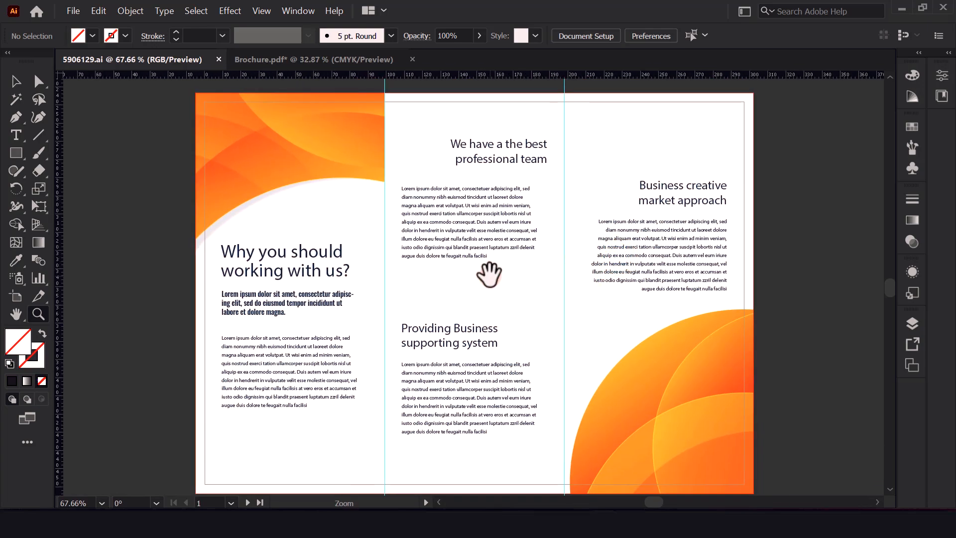
Step: Switch to the print-ready 5906129.pdf and examine its front page with the crop marks, registration marks, colour bars and bleed
left_click(73, 11)
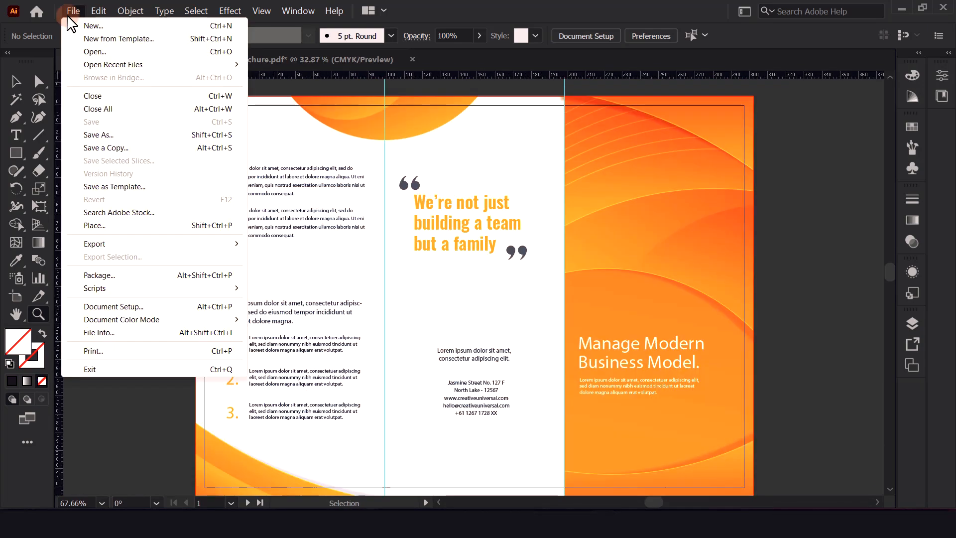
left_click(80, 55)
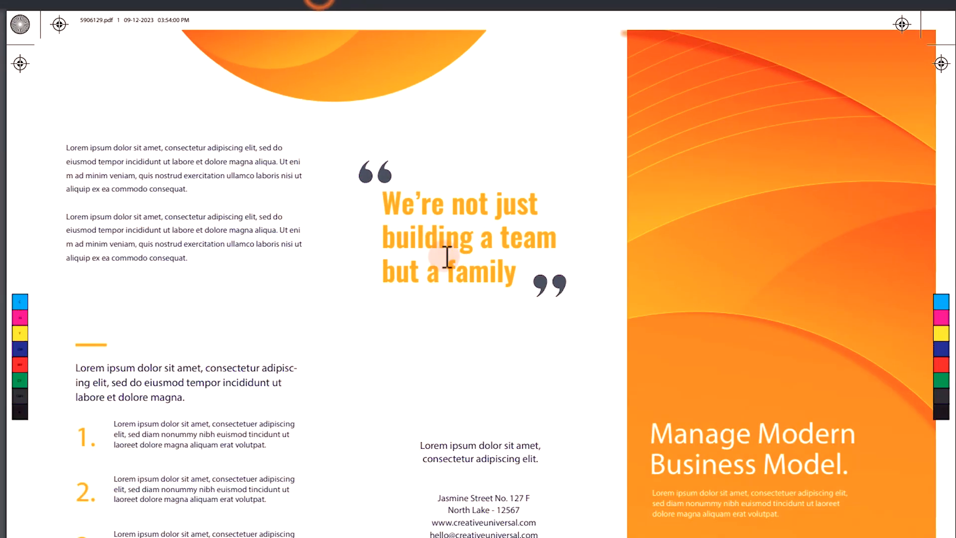
scroll(447, 257, "down", 3)
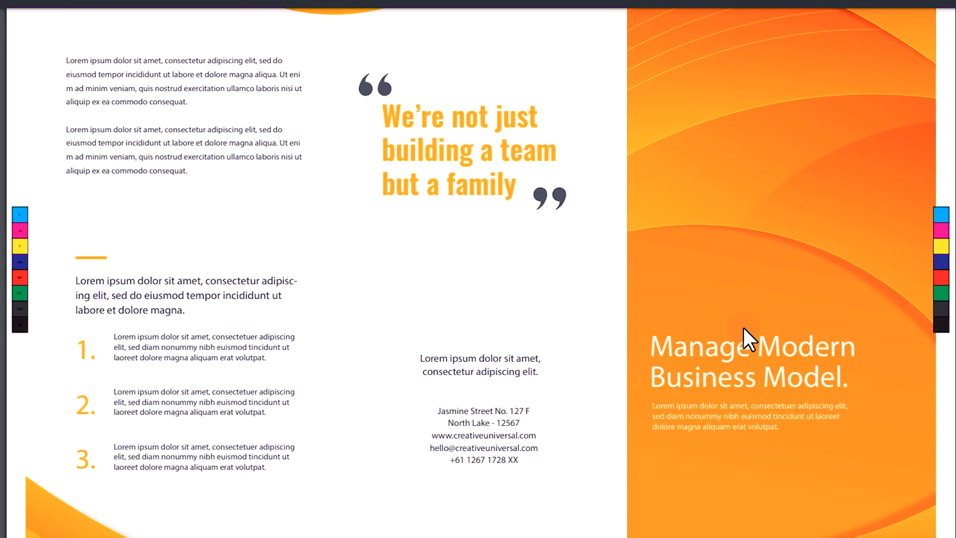
scroll(745, 328, "up", 3)
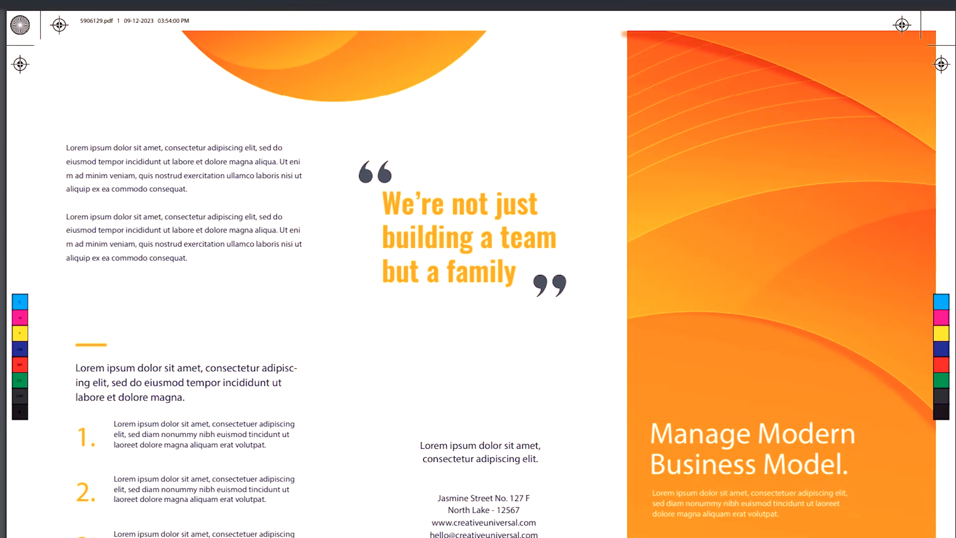
scroll(480, 273, "down", 1)
scroll(480, 272, "up", 1)
scroll(478, 269, "down", 5)
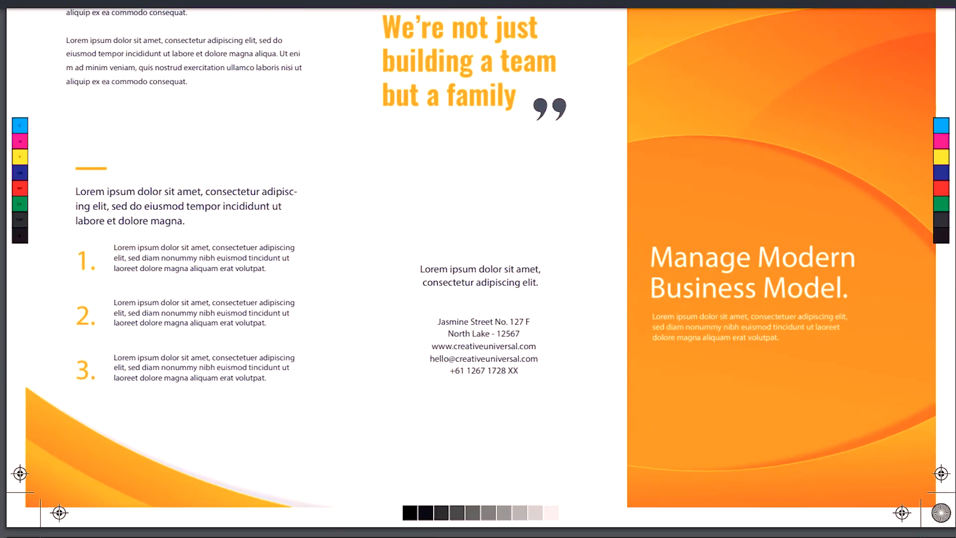